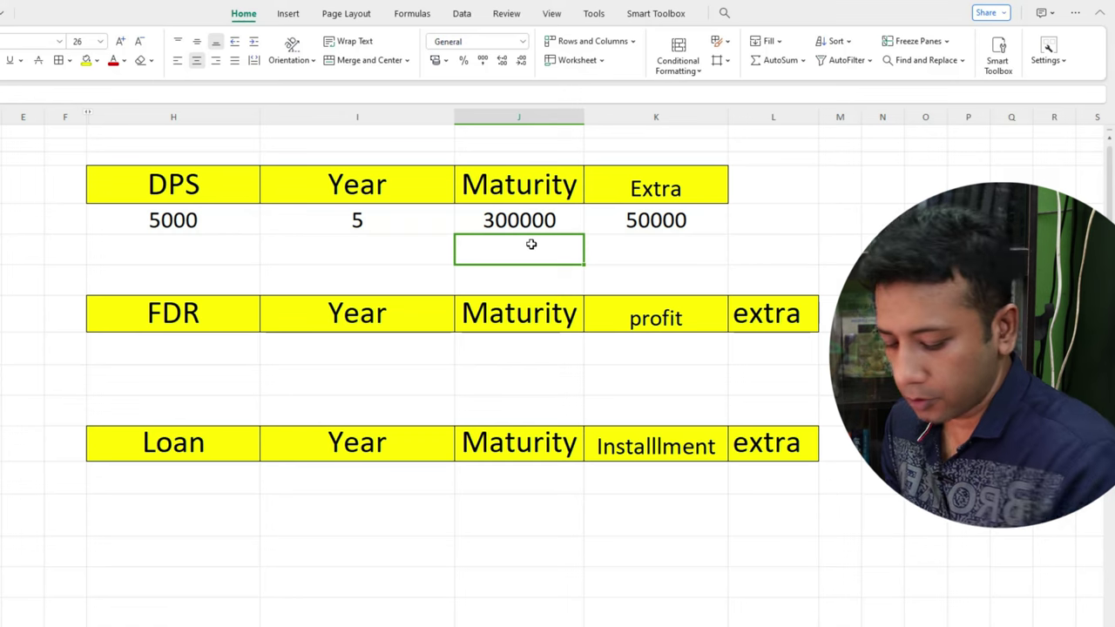
Enter 350000 in the cell below the DPS table's 300000 maturity value
type("350000")
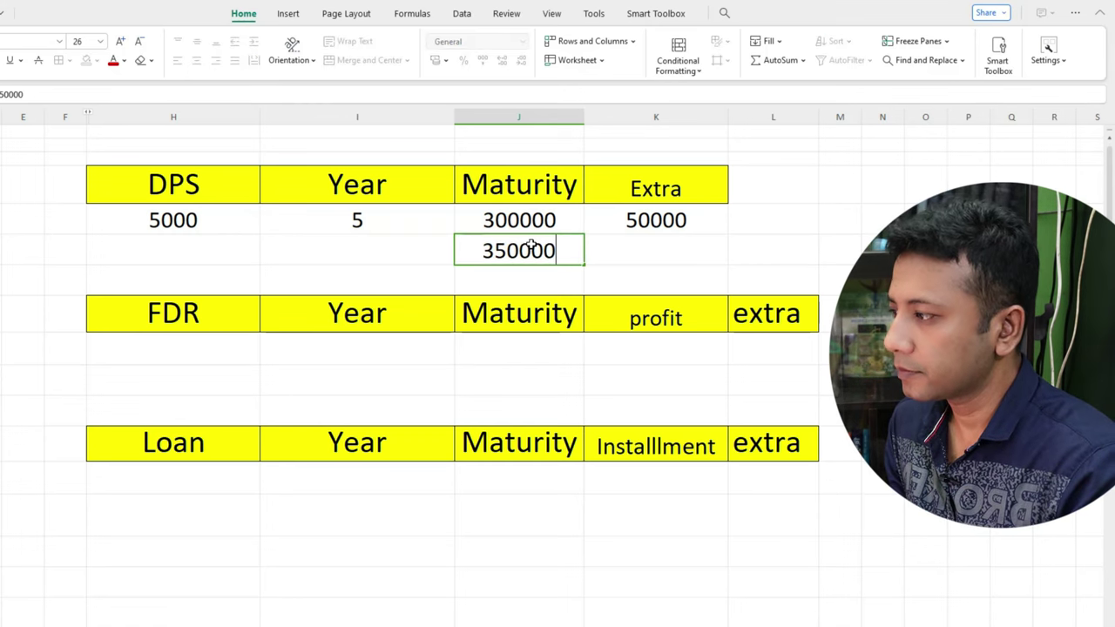
key("Return")
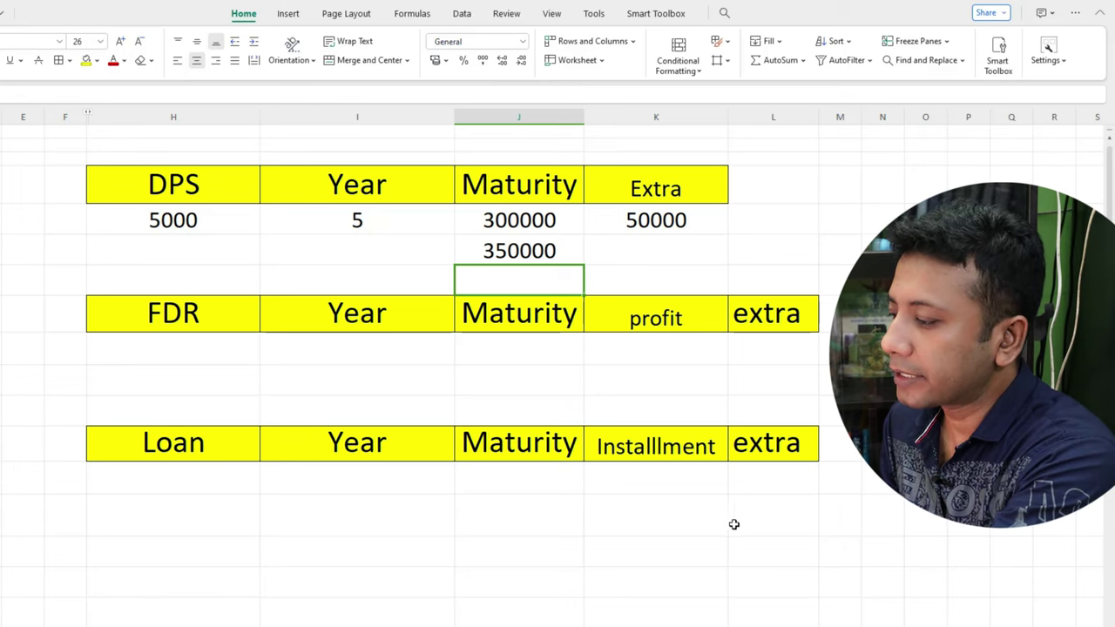
Switch to the Dutch-Bangla Bank loan calculator and calculate a 300000 Tk. loan at 12% interest over 5 years
key("alt+Tab")
left_click(447, 398)
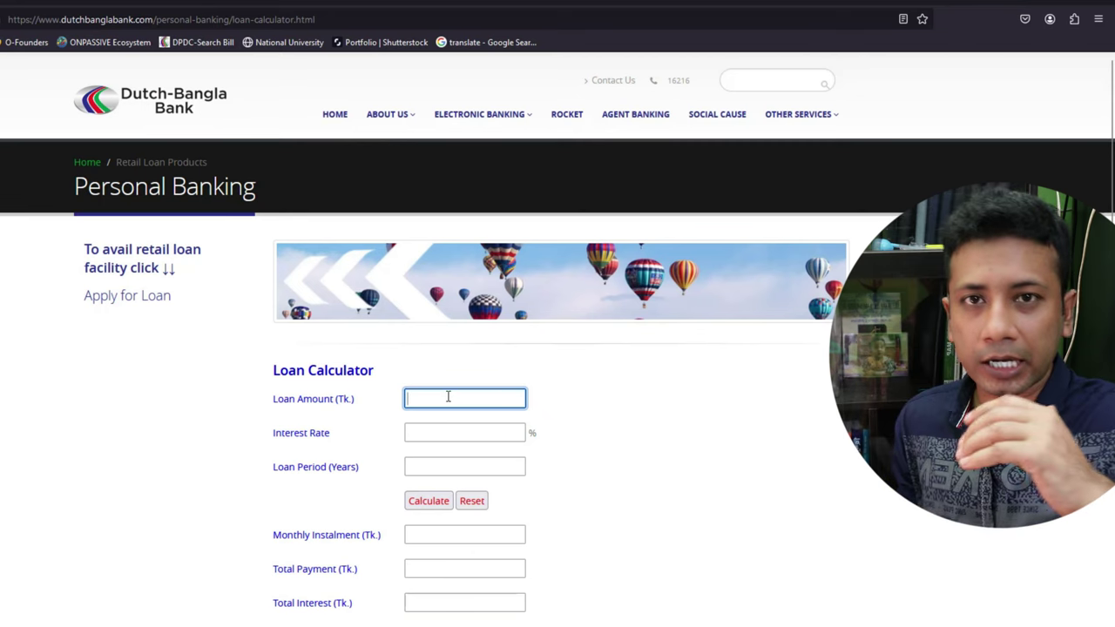
type("3")
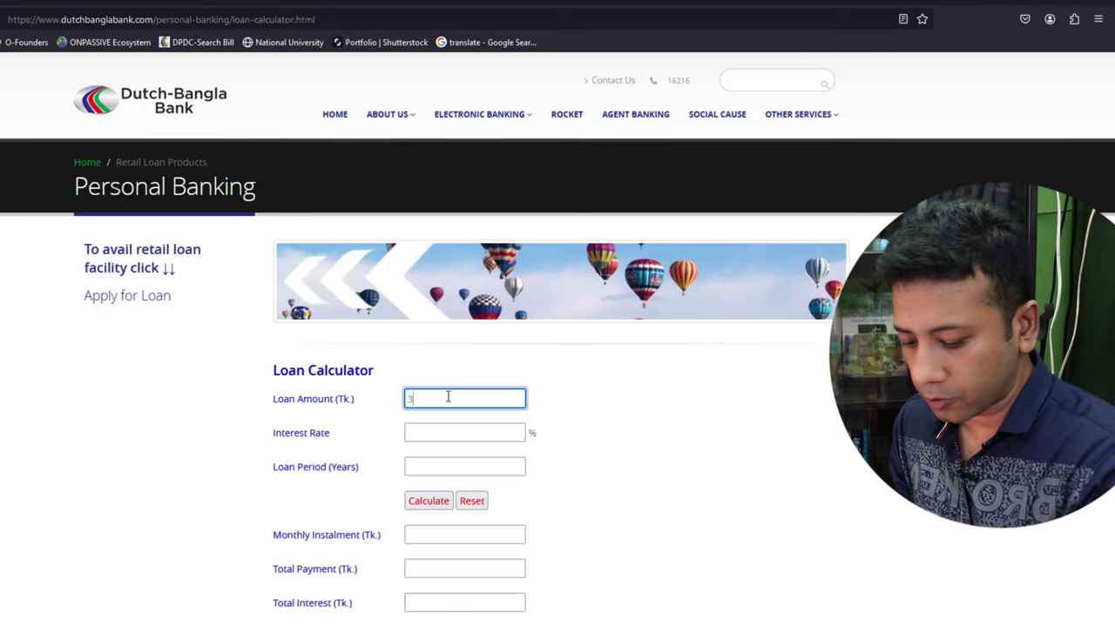
type("00000")
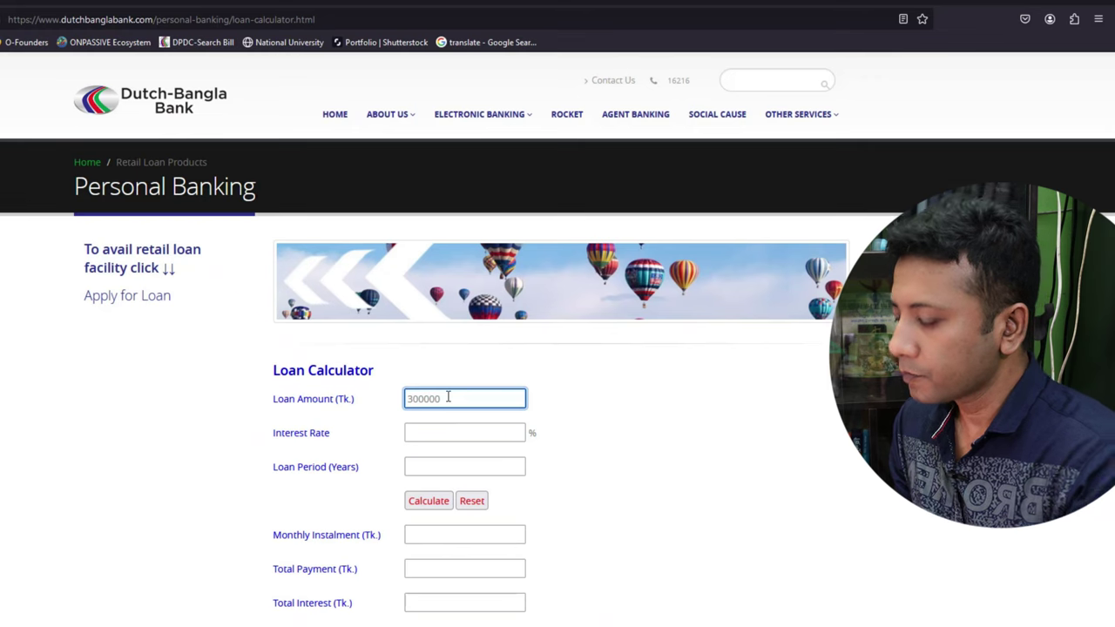
left_click(442, 432)
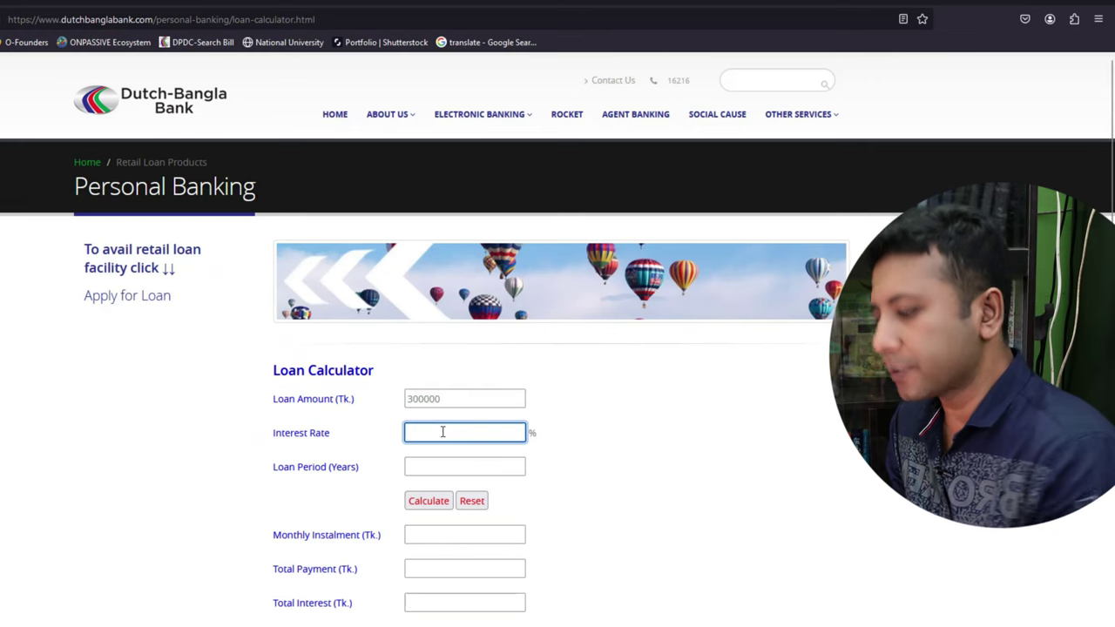
type("12")
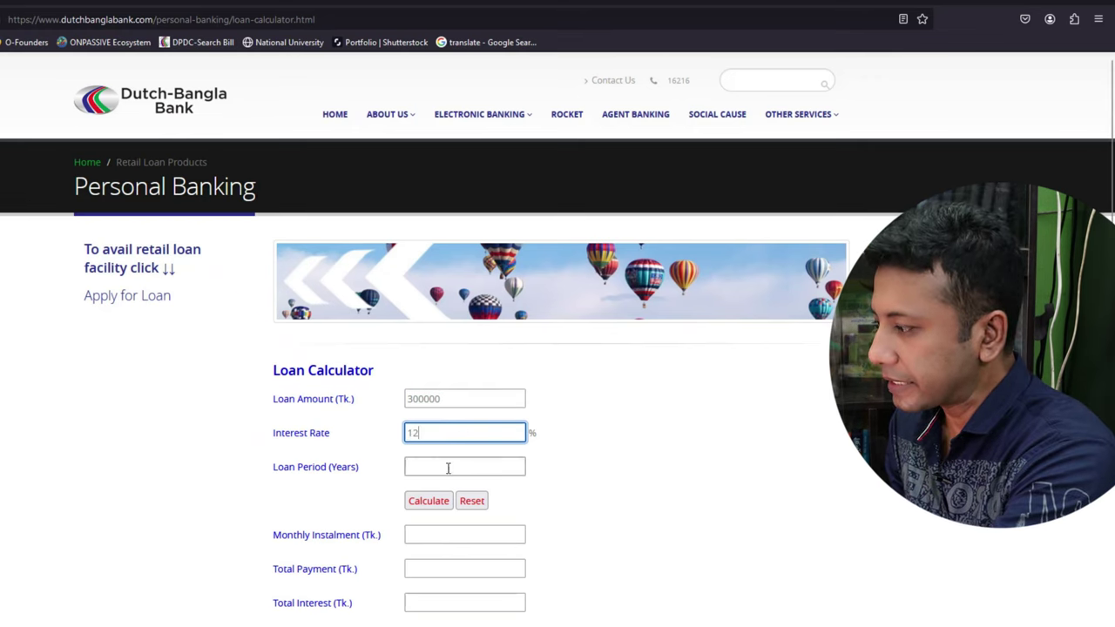
left_click(449, 466)
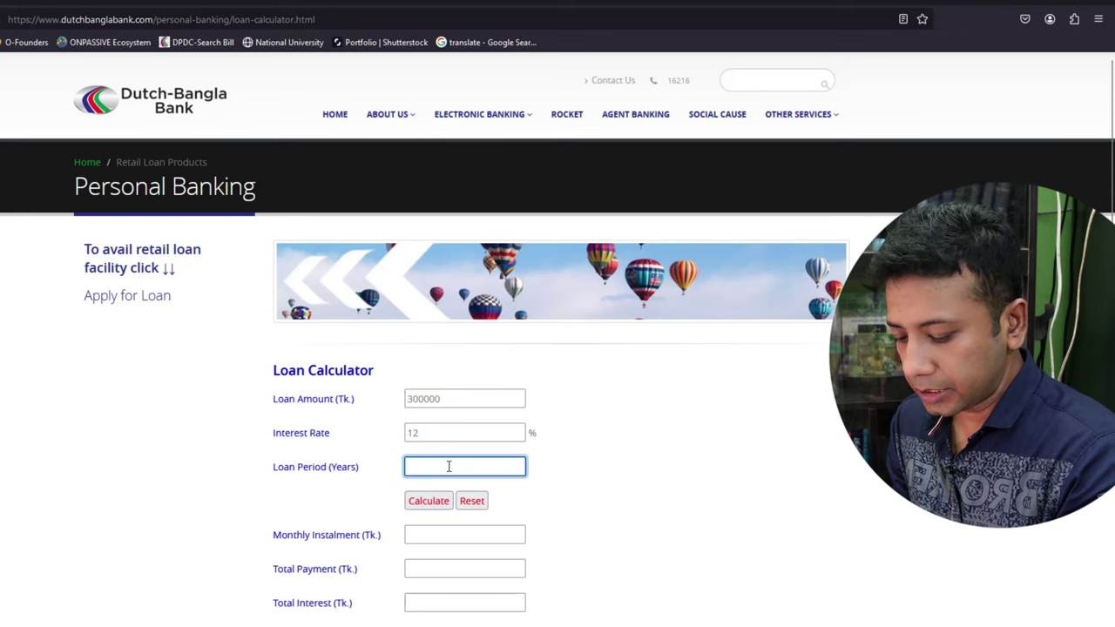
type("5")
left_click(438, 509)
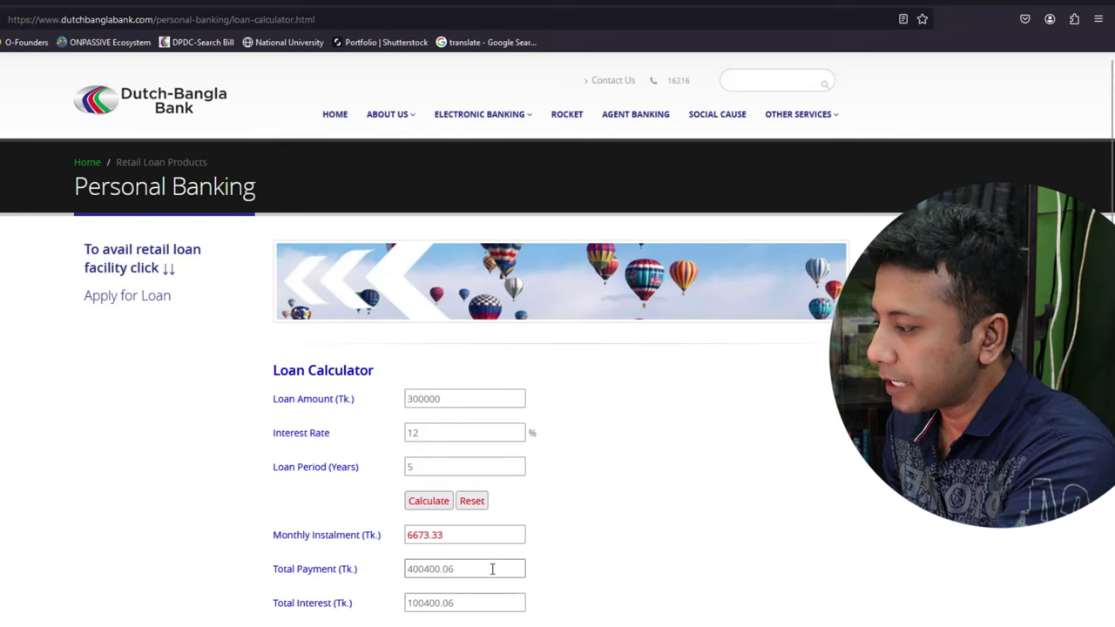
Copy the calculated total payment and, back in the spreadsheet, fill the Loan row with 300000, 5 years and the copied amount as Maturity
left_click_drag(491, 568, 399, 578)
key("ctrl+c")
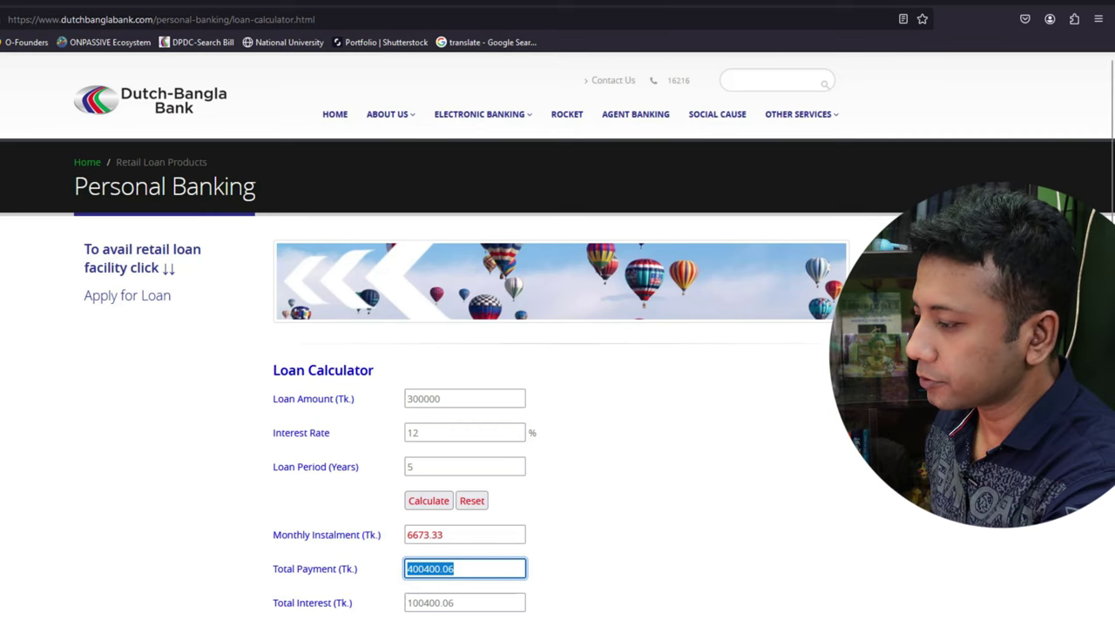
key("alt+Tab")
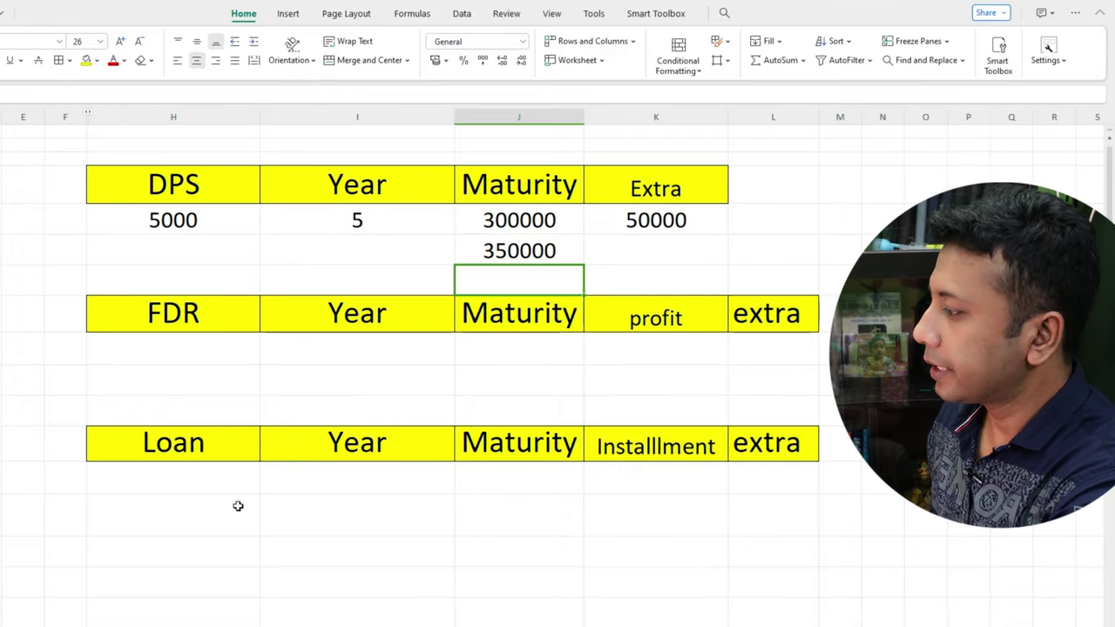
left_click(203, 487)
type("300000")
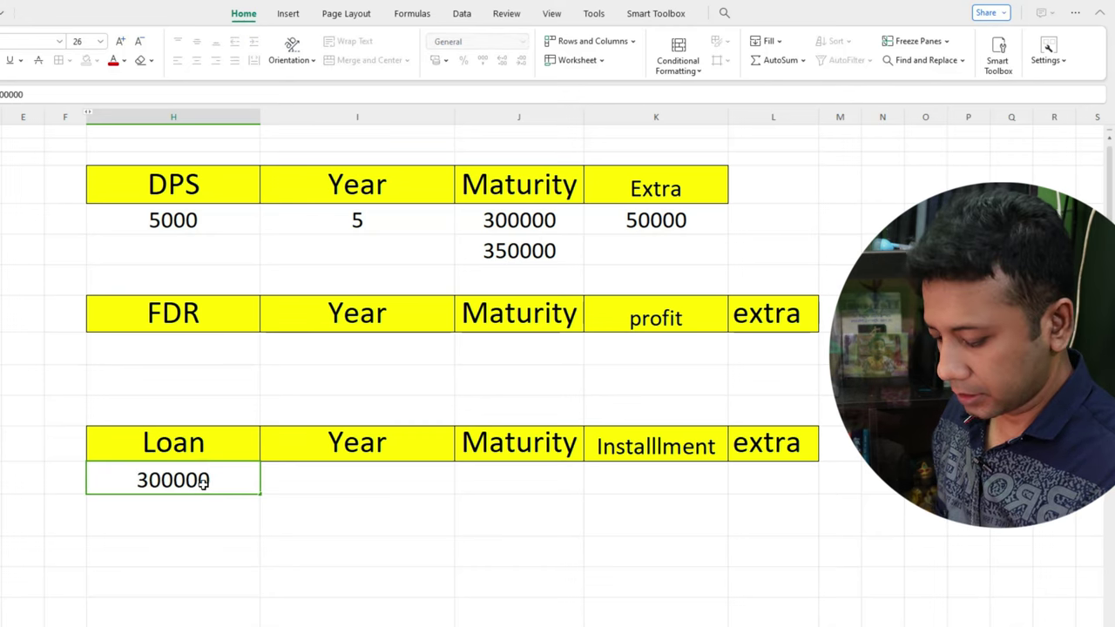
key("Tab")
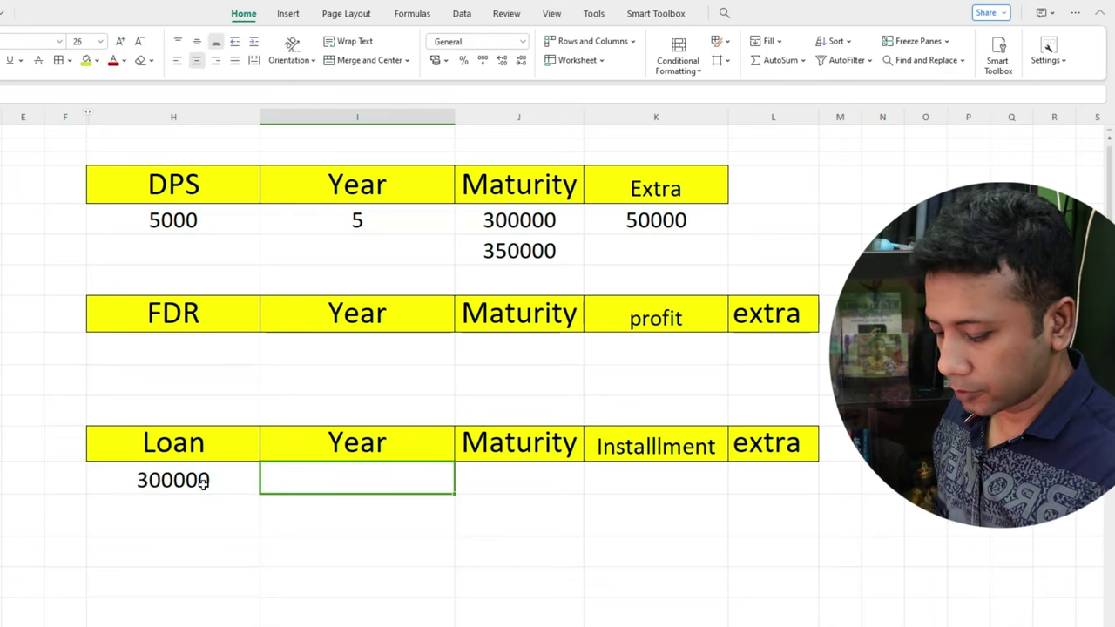
type("5")
key("Tab")
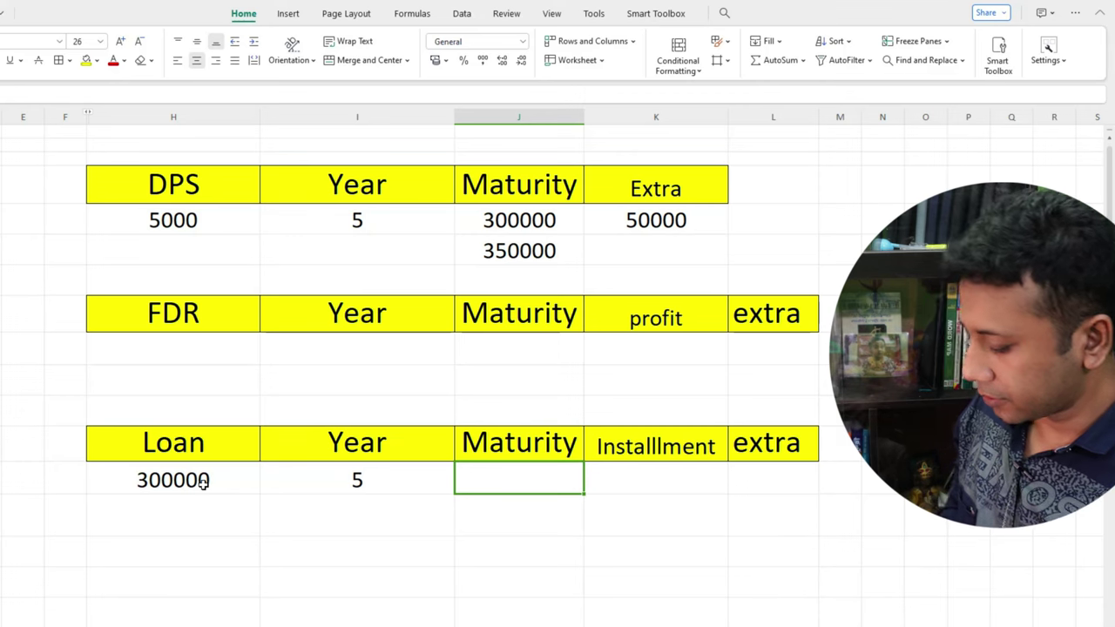
key("ctrl+v")
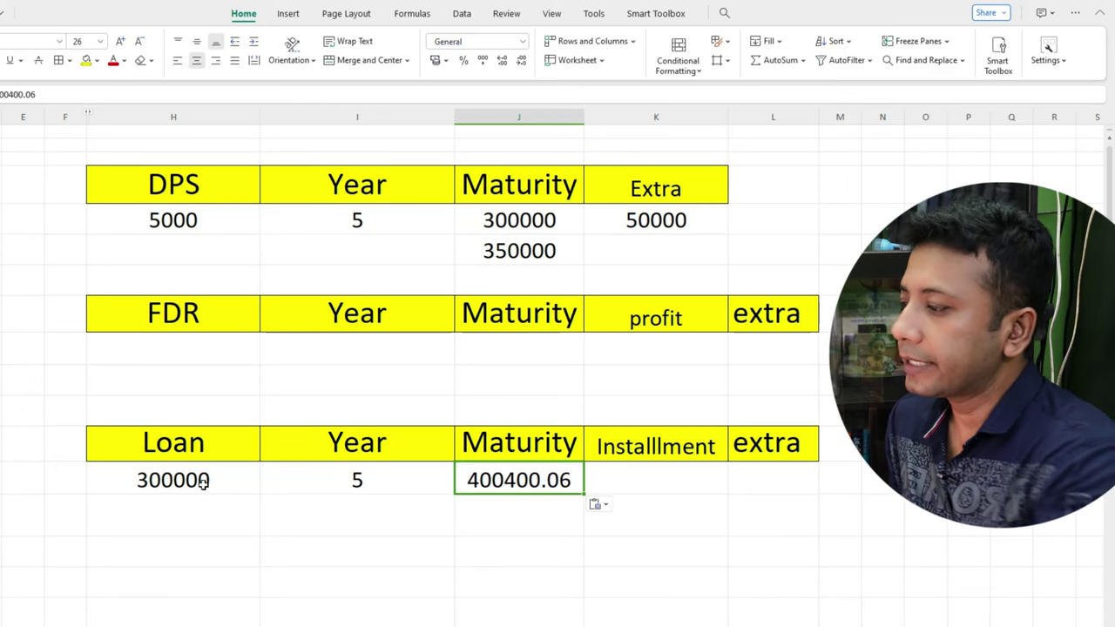
Enter 100400.06 as the extra amount in the Loan row
left_click(760, 477)
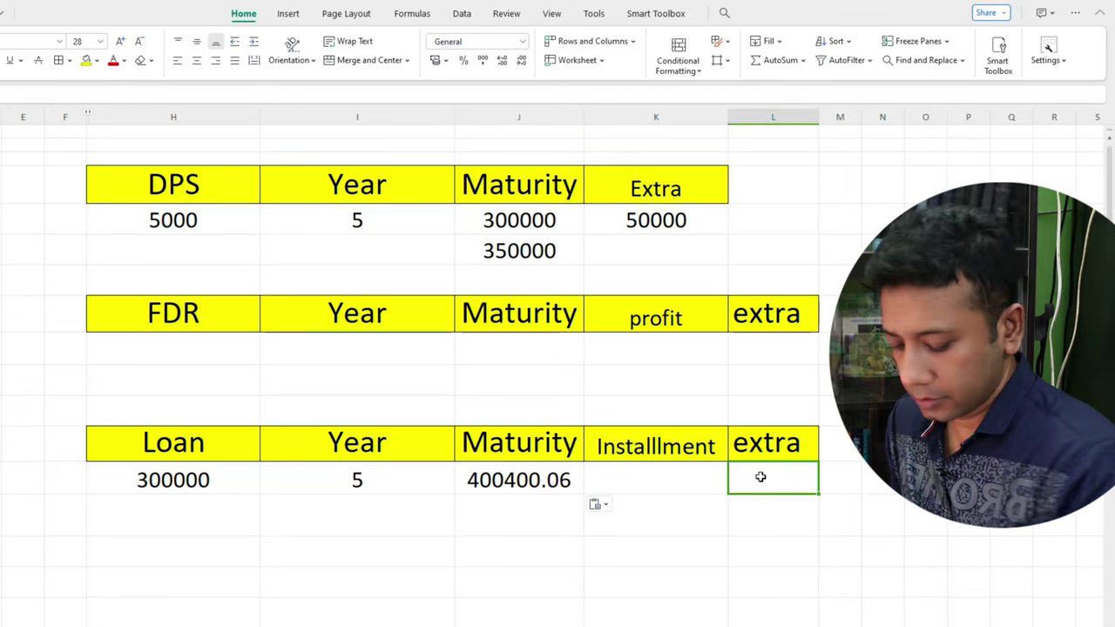
type("100400")
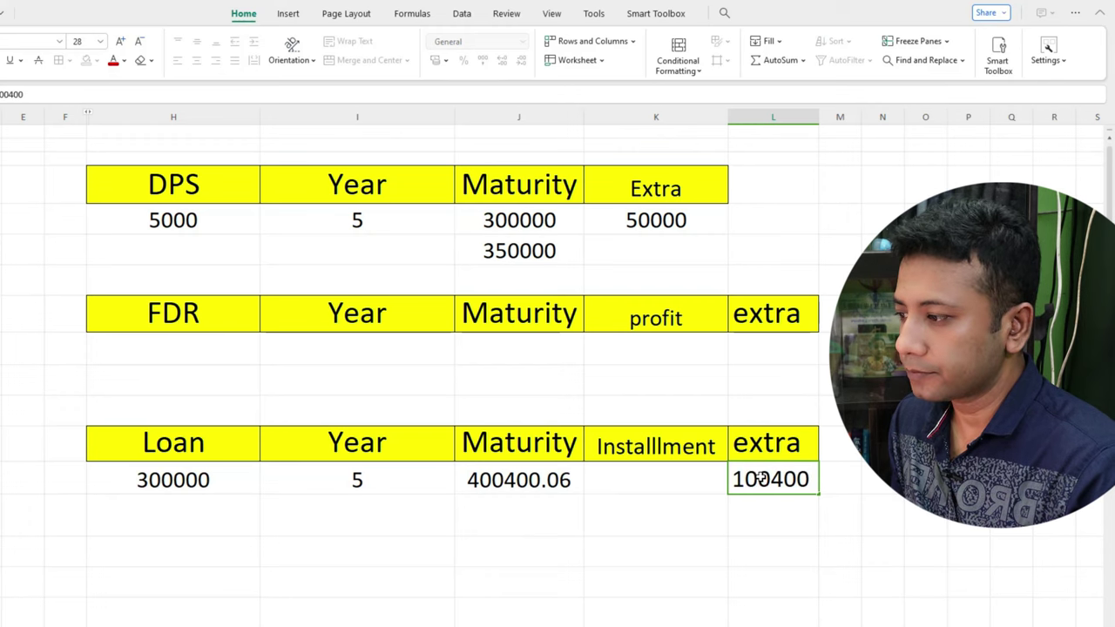
type(".06")
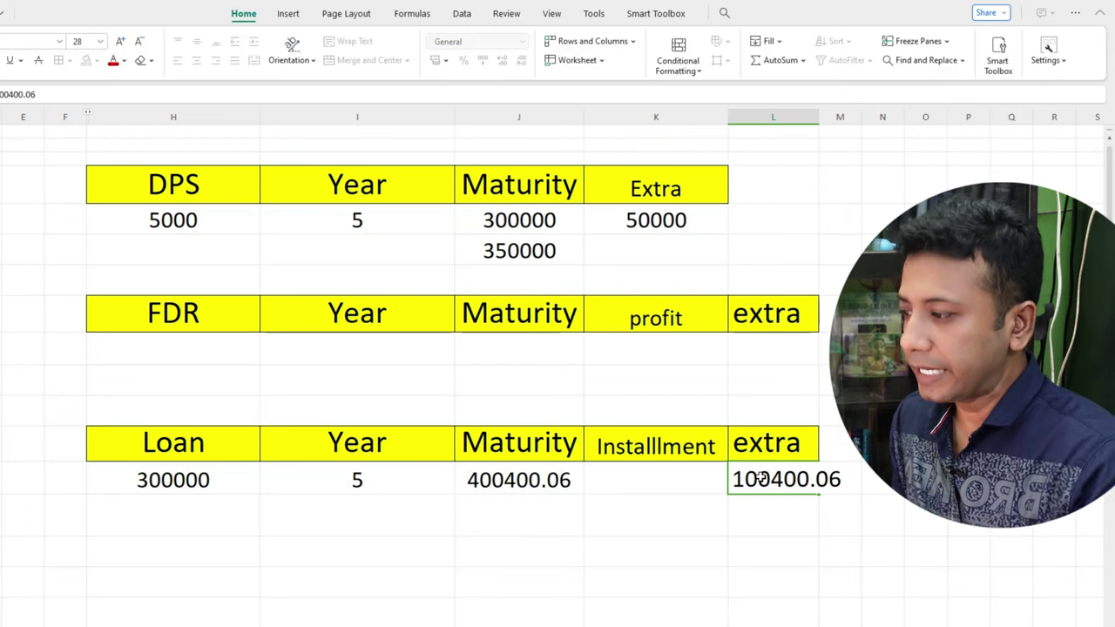
key("Return")
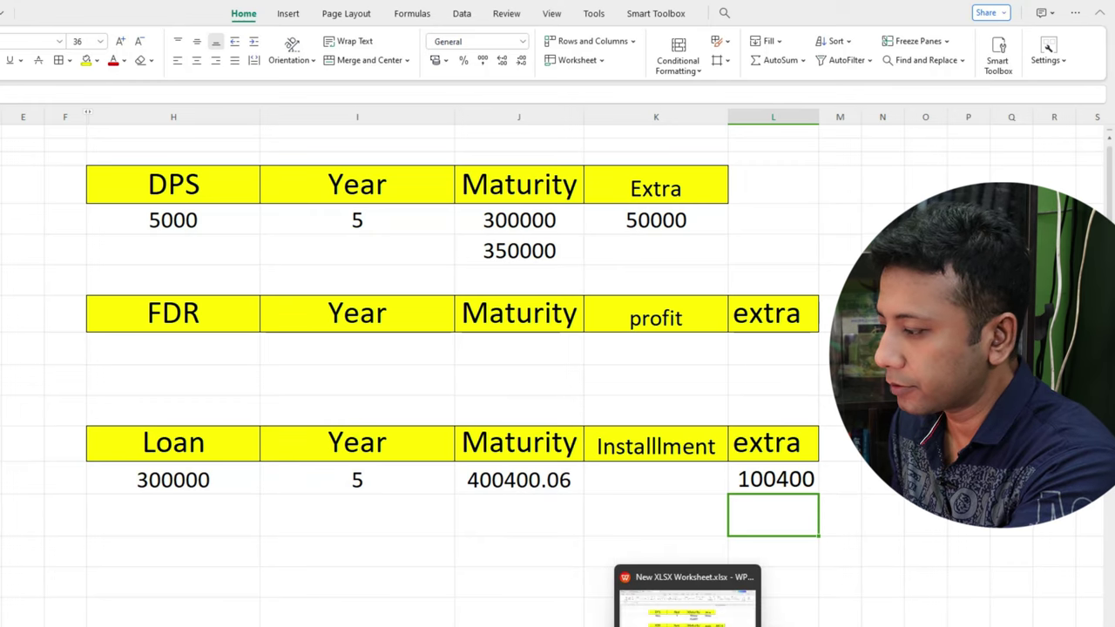
Copy the monthly instalment from the browser's loan calculator into the Loan row's Installment cell in the spreadsheet
key("alt+Tab")
left_click_drag(446, 535, 391, 532)
key("ctrl+c")
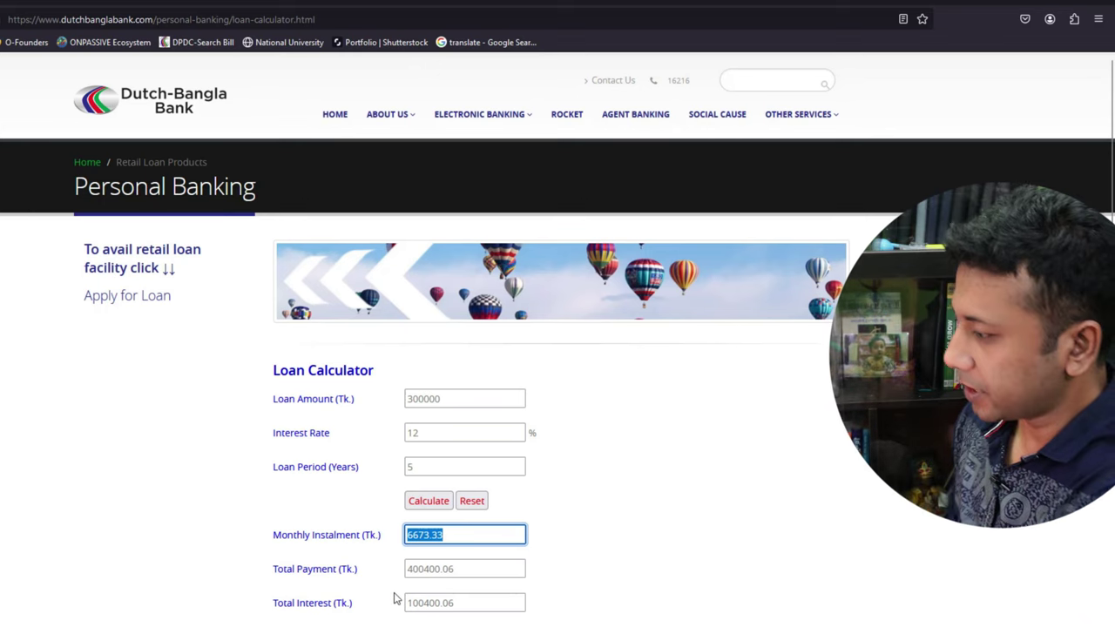
mouse_move(689, 620)
left_click(688, 582)
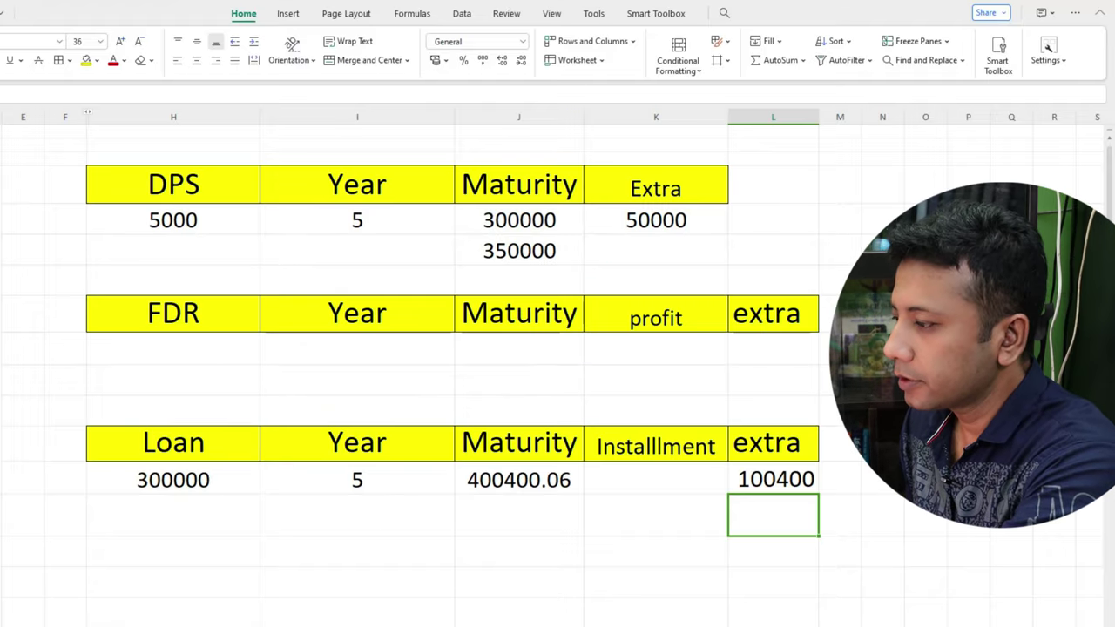
right_click(678, 479)
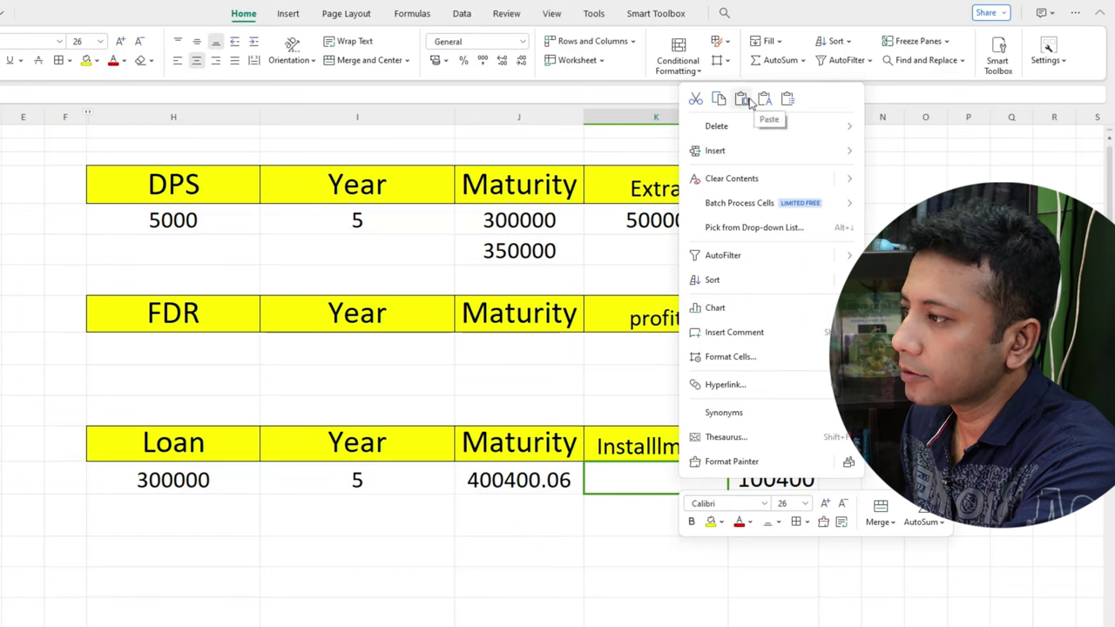
left_click(744, 99)
left_click(659, 575)
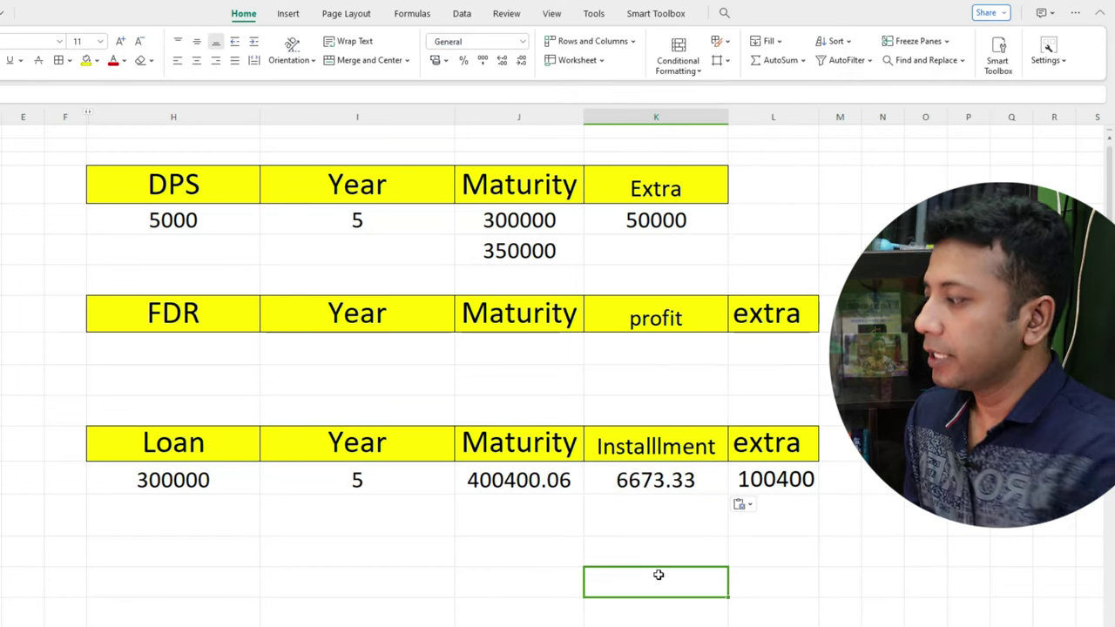
left_click(184, 480)
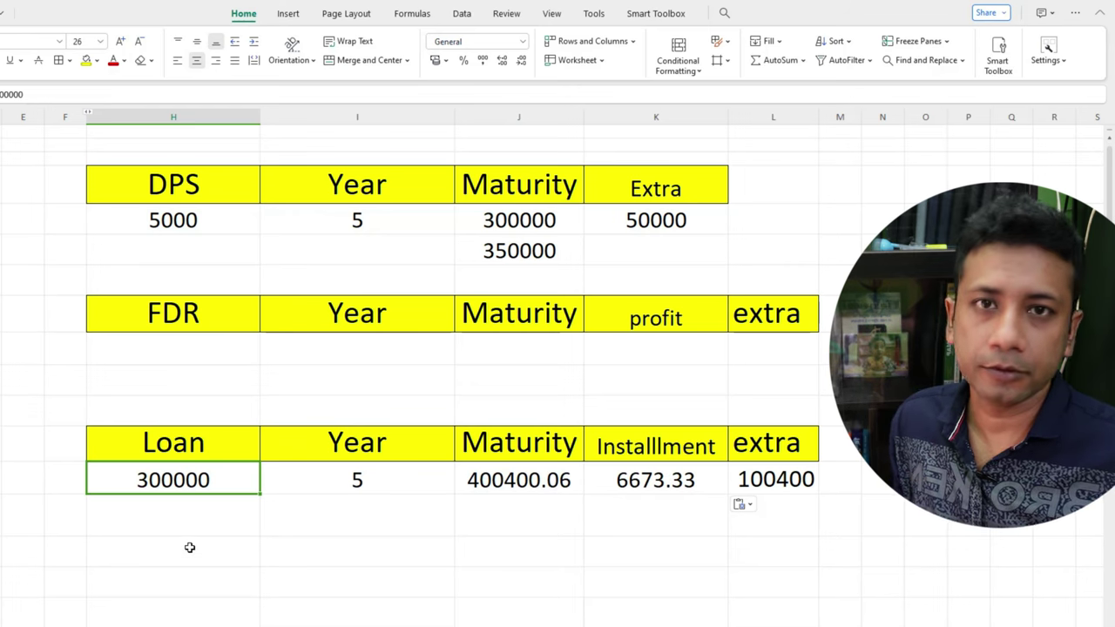
Enter an FDR amount of 300000 and a Year value of 5 in the FDR table
left_click(188, 351)
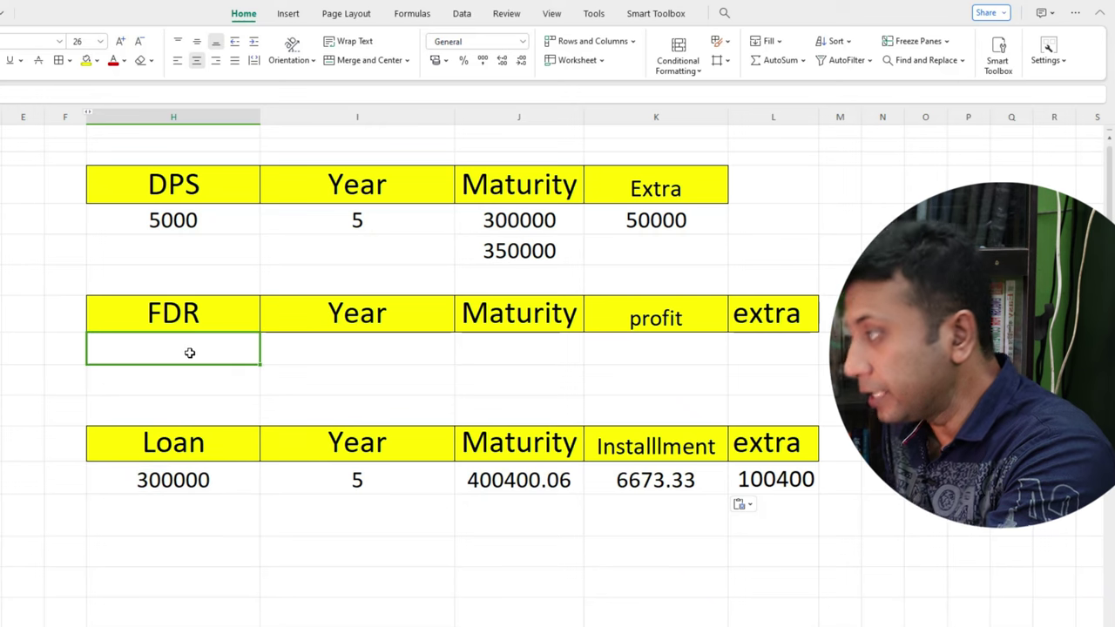
type("300000")
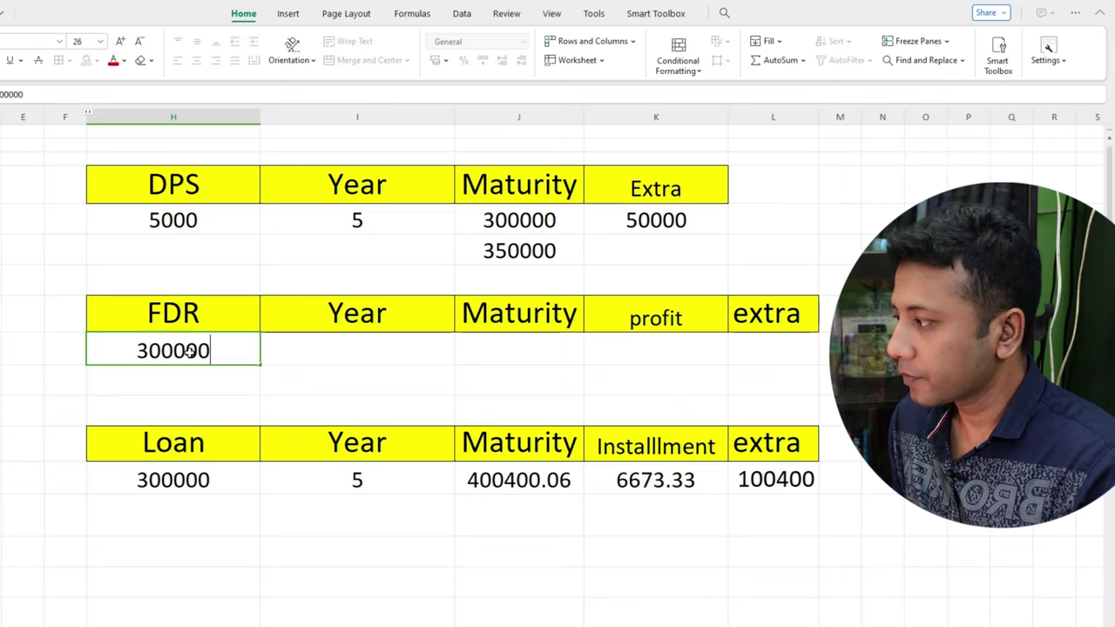
key("Return")
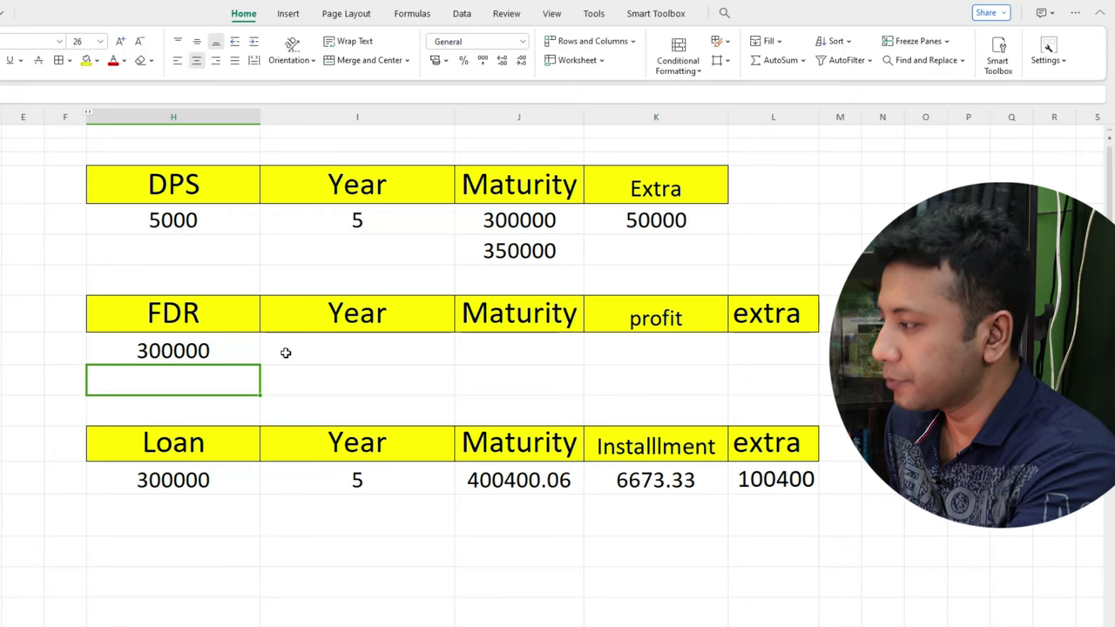
left_click(353, 351)
type("5")
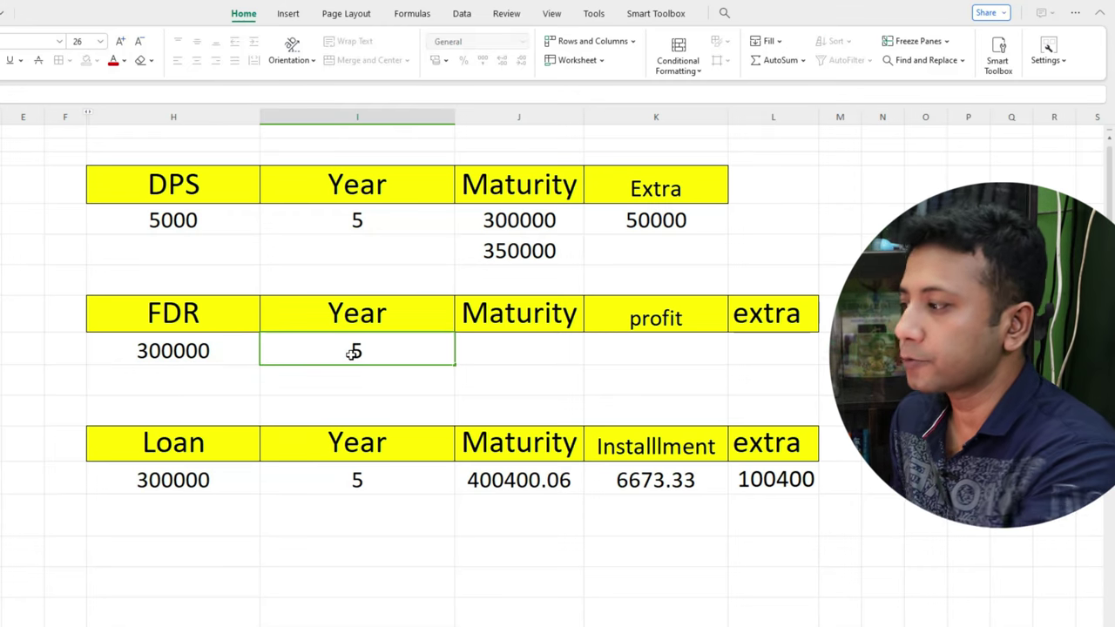
Set the FDR row's Maturity to 600000 and its profit to 300000
left_click(516, 353)
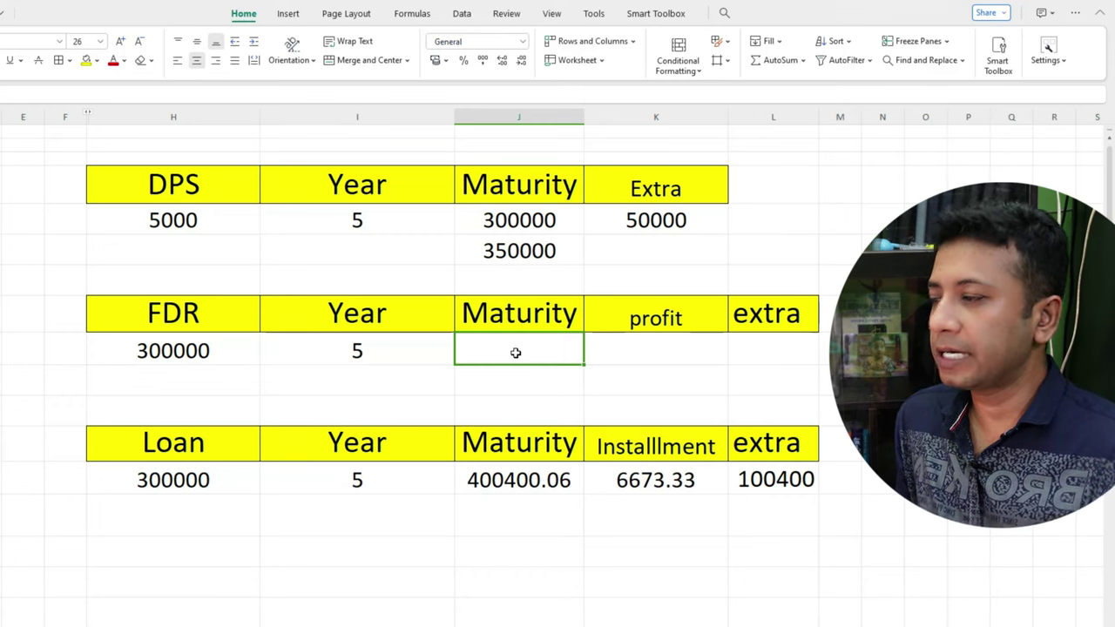
type("600000")
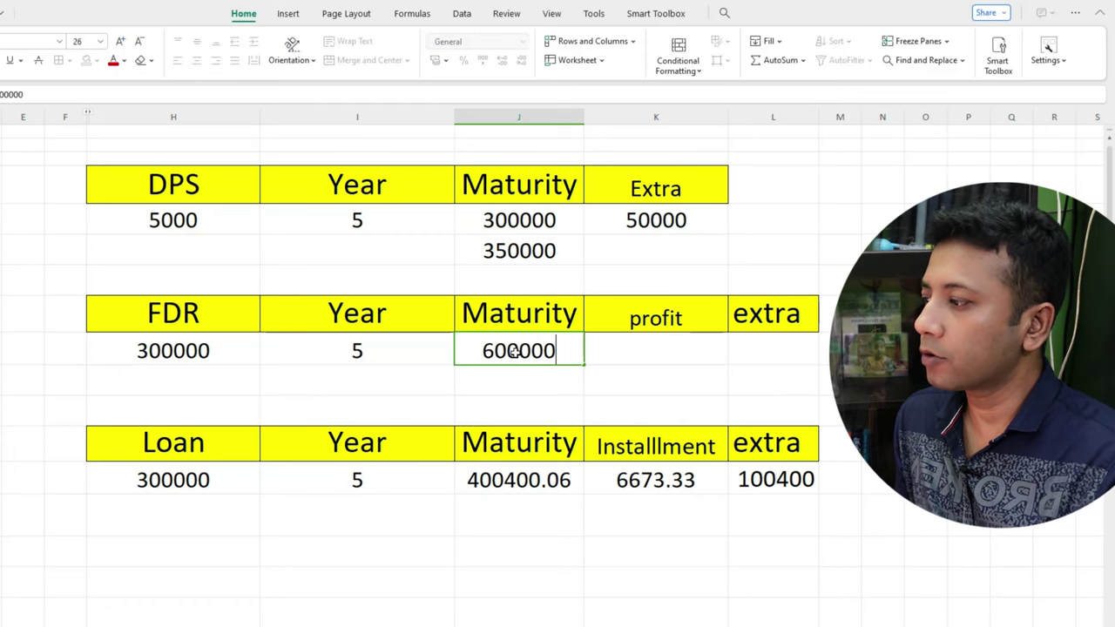
key("Return")
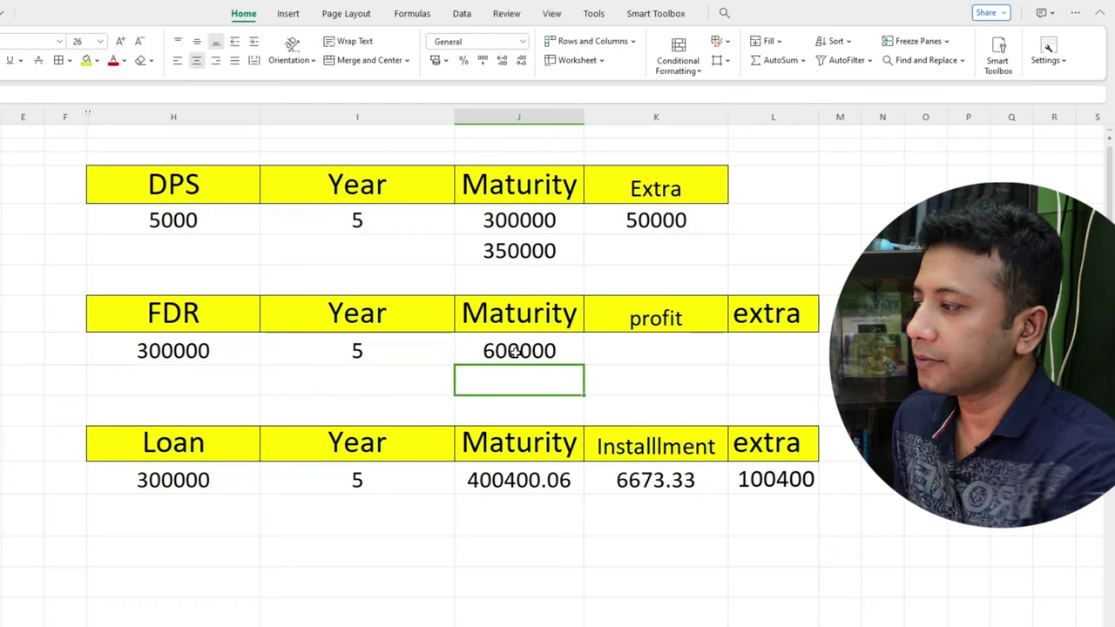
left_click(689, 354)
type("300000")
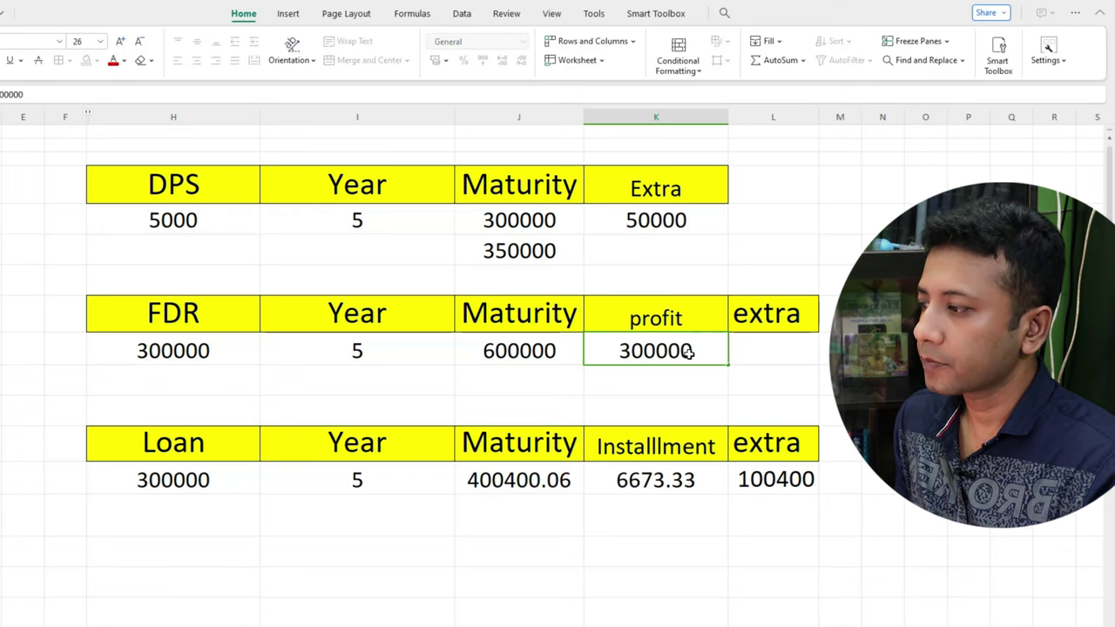
key("Return")
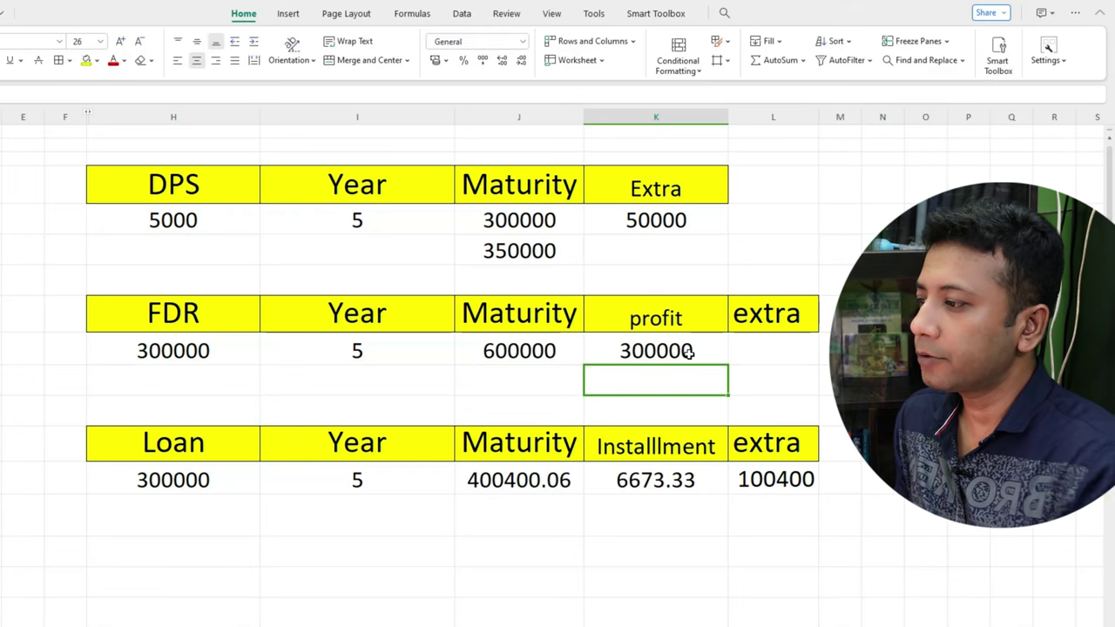
left_click(535, 352)
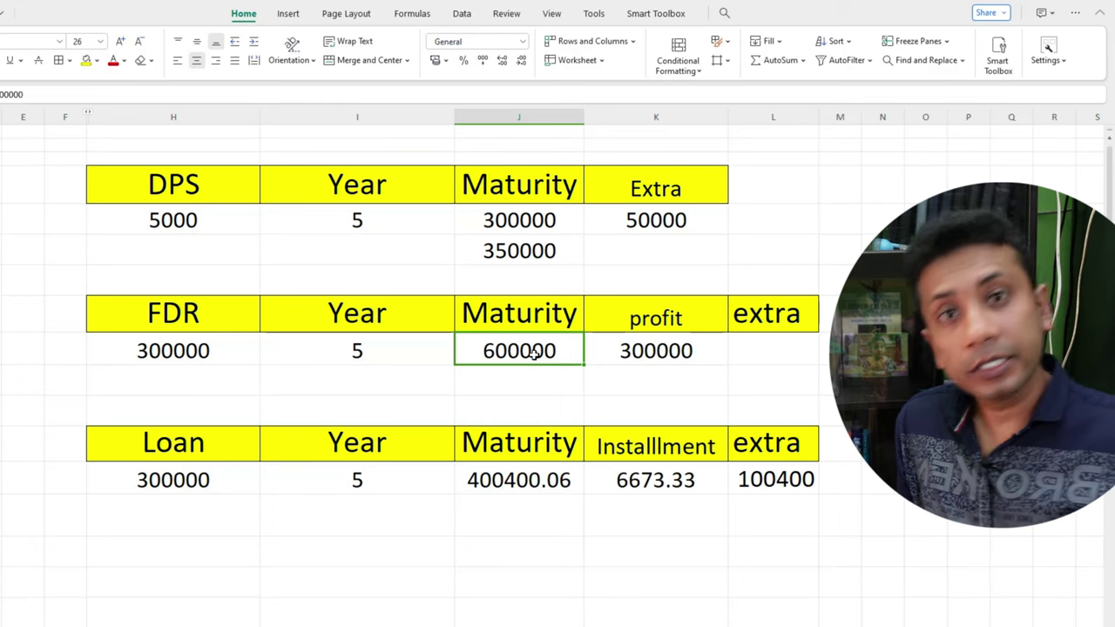
left_click(772, 484)
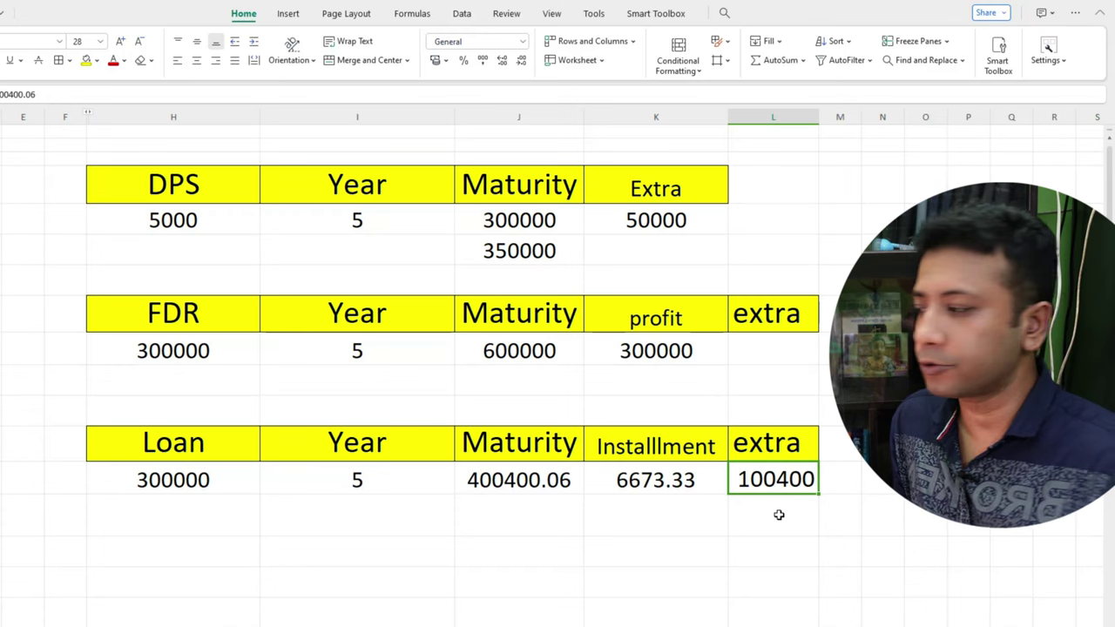
Below the FDR profit value, enter a formula subtracting the Loan row's extra amount from that profit (=K9-L13)
left_click(683, 379)
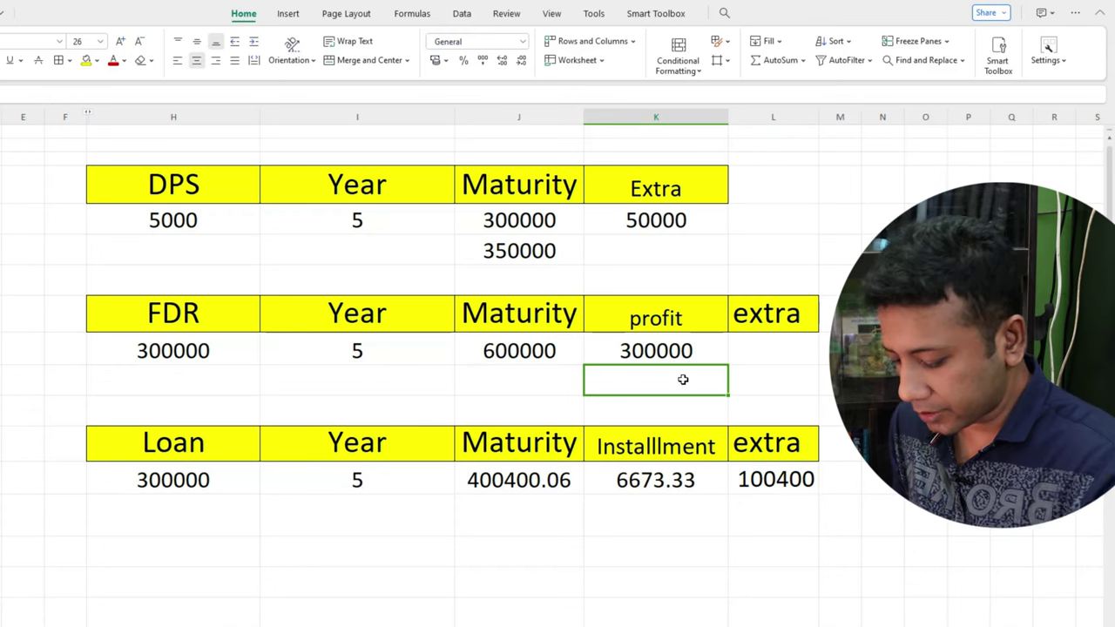
type("=")
left_click(669, 350)
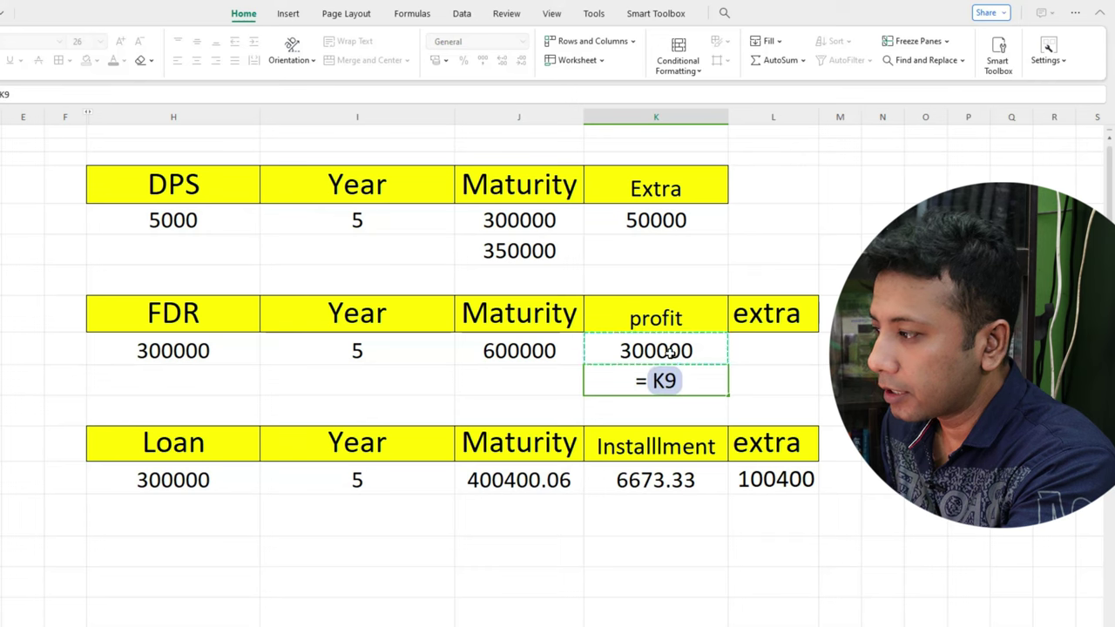
type("-")
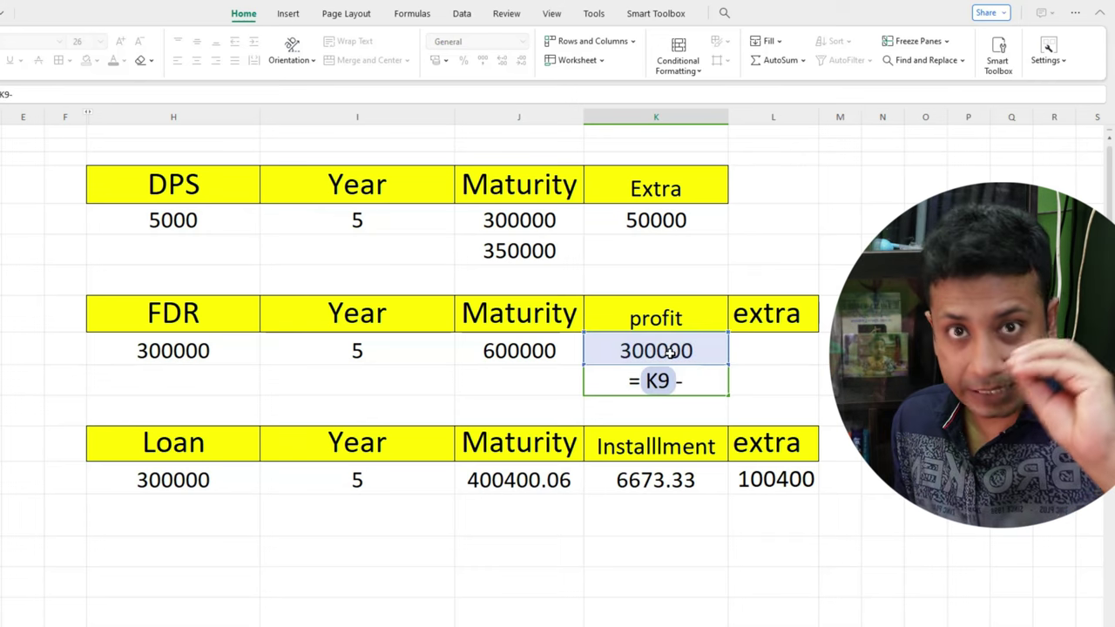
left_click(753, 479)
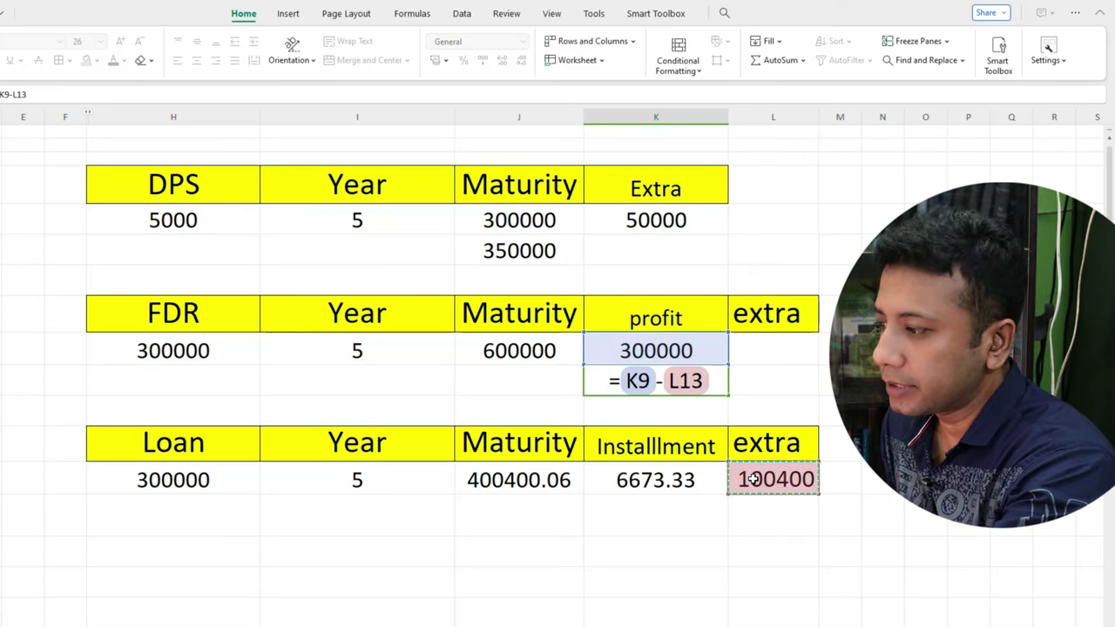
key("Return")
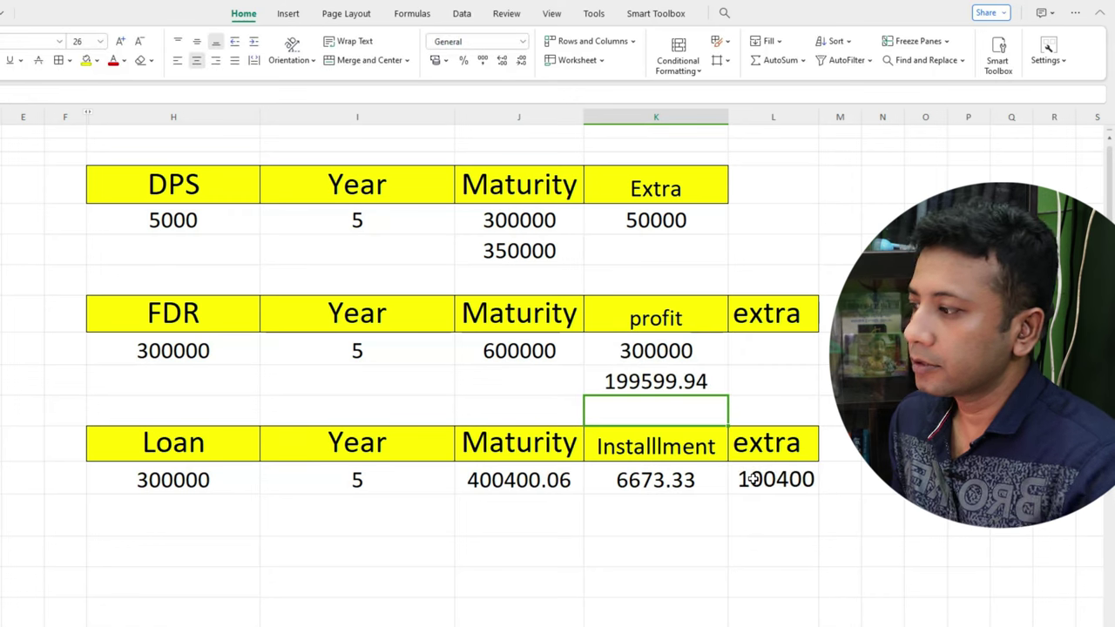
In the cell below the Loan row's installment, enter a formula subtracting 5000 from that installment (=K13-5000)
left_click(649, 376)
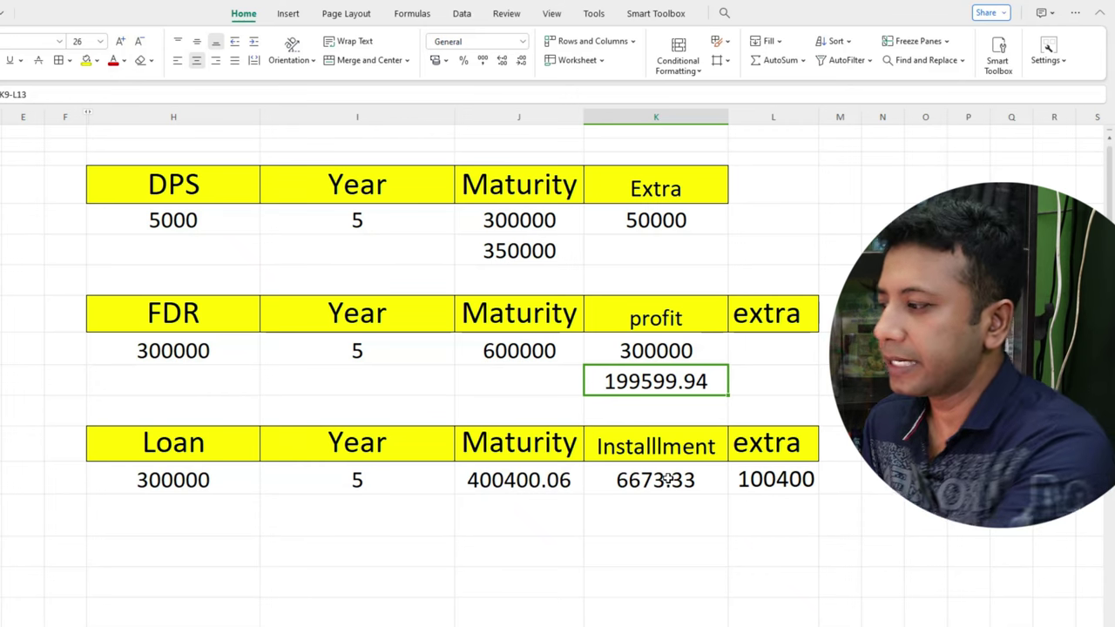
left_click(664, 484)
left_click(674, 521)
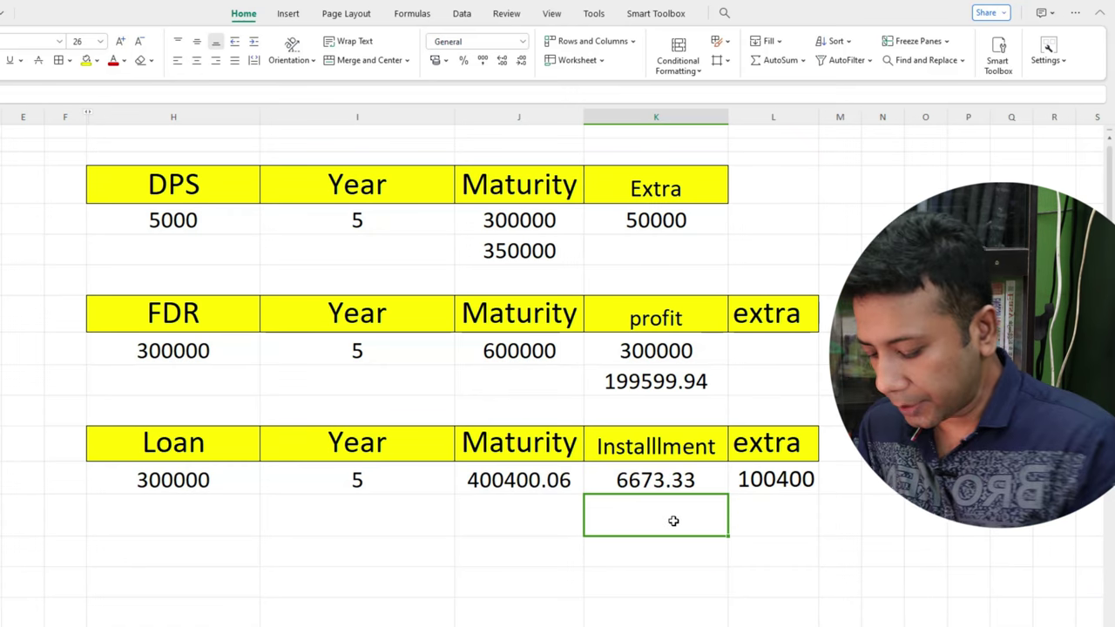
type("=")
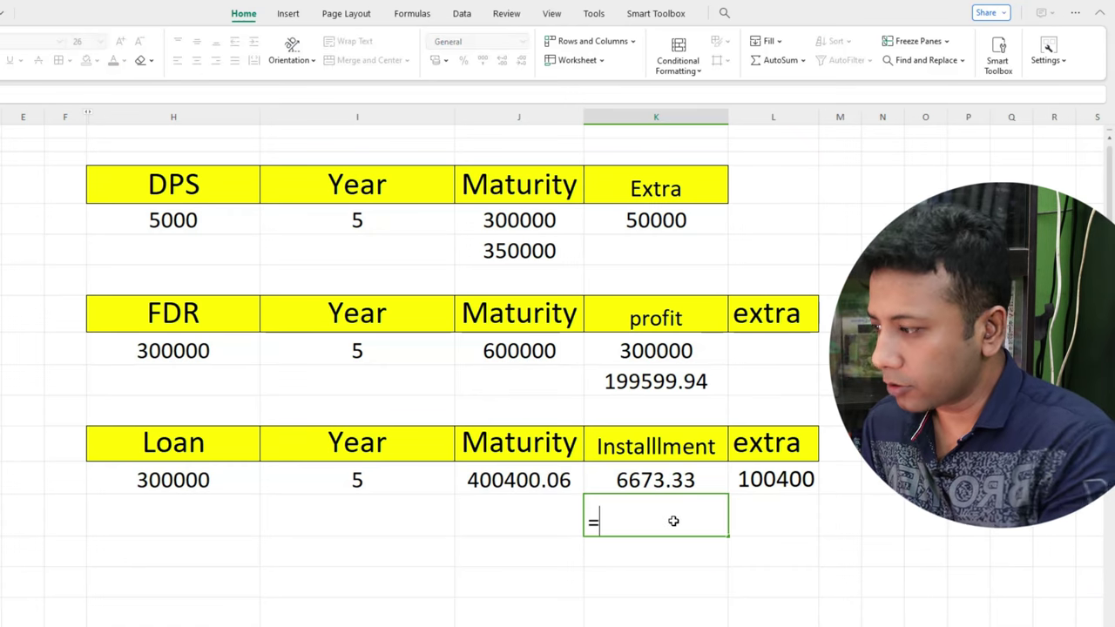
left_click(658, 477)
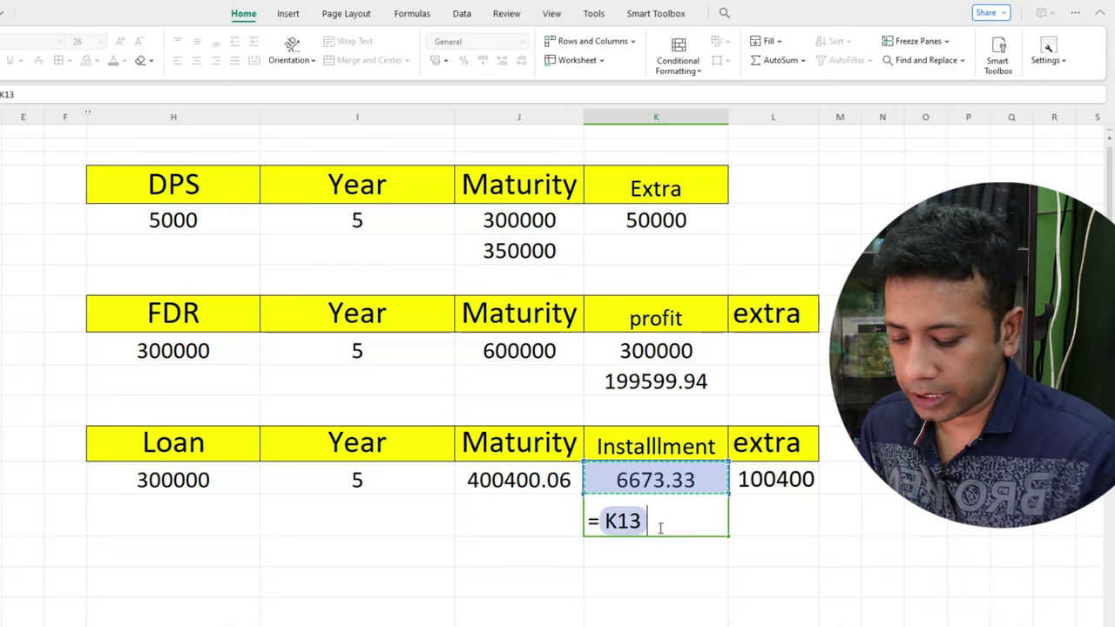
type("-5000")
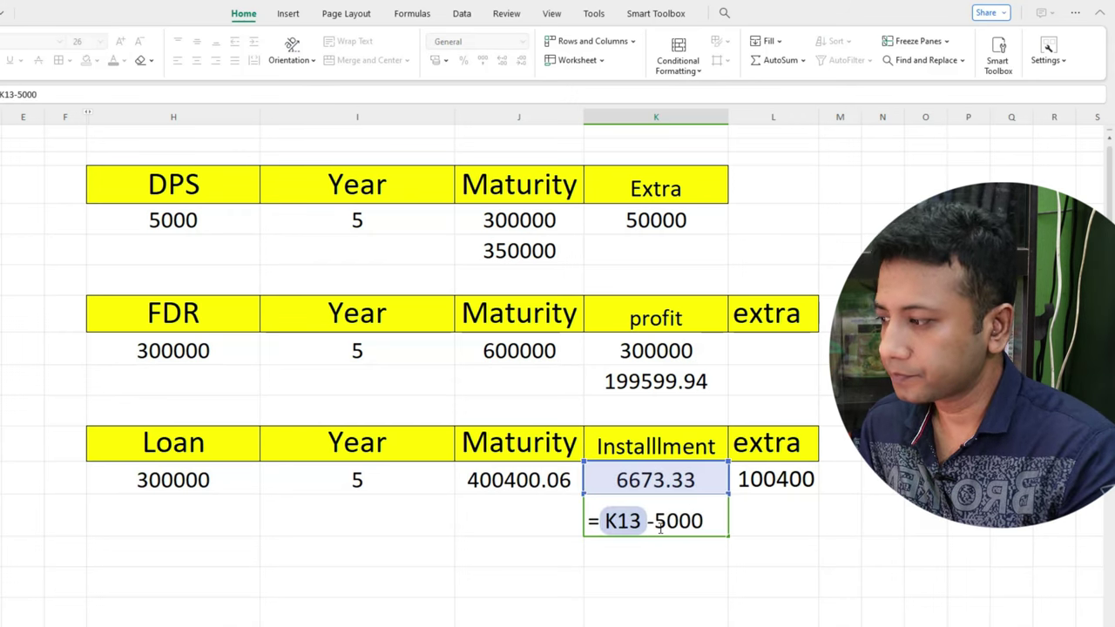
key("Return")
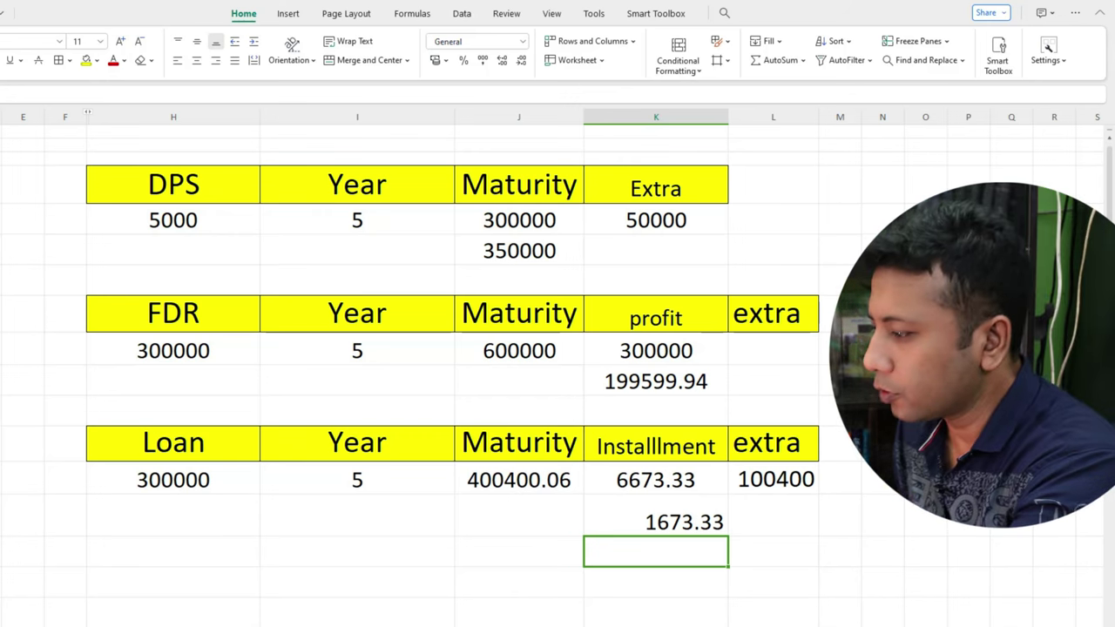
Switch to the browser's loan calculator, reset it and calculate a loan of 225000 at 12% interest over 5 years
key("alt+Tab")
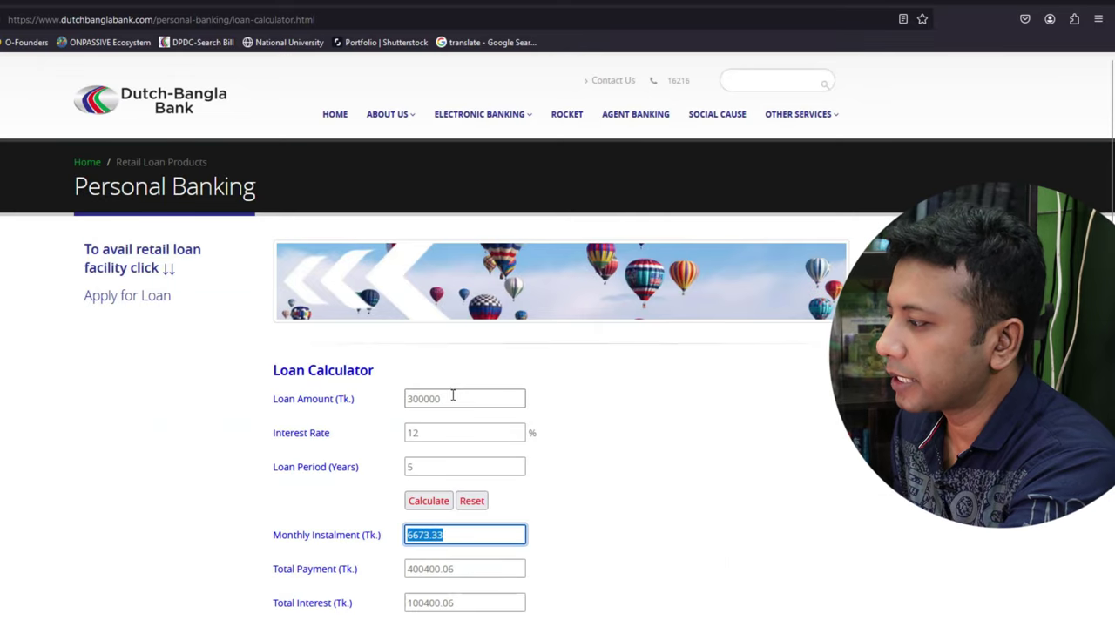
left_click_drag(453, 398, 394, 398)
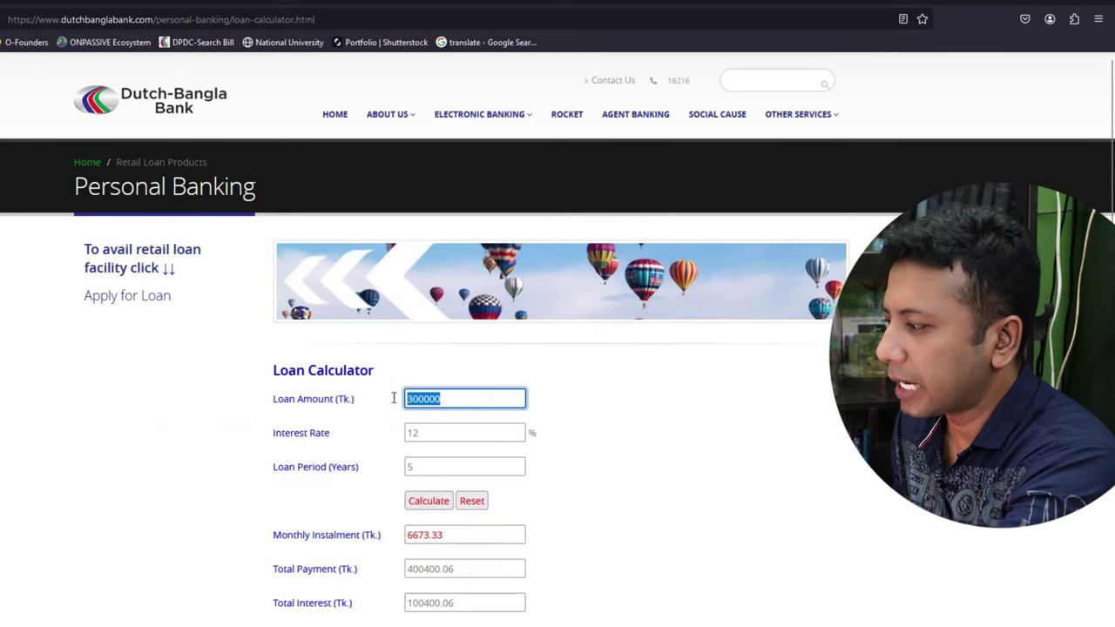
left_click(471, 501)
left_click(430, 399)
type("2")
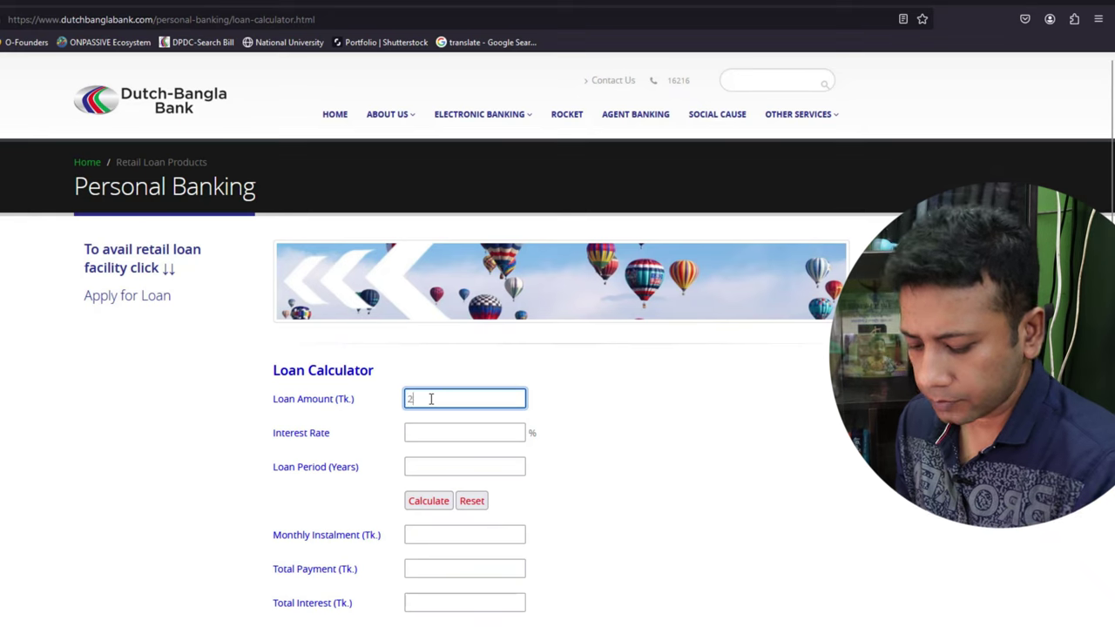
type("25000")
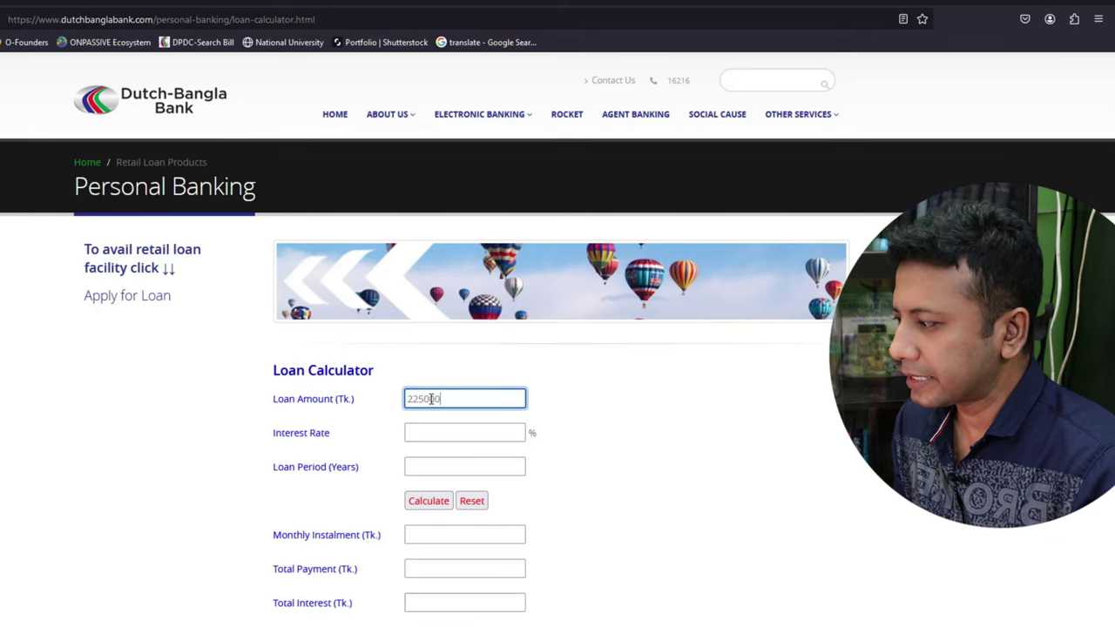
left_click(430, 431)
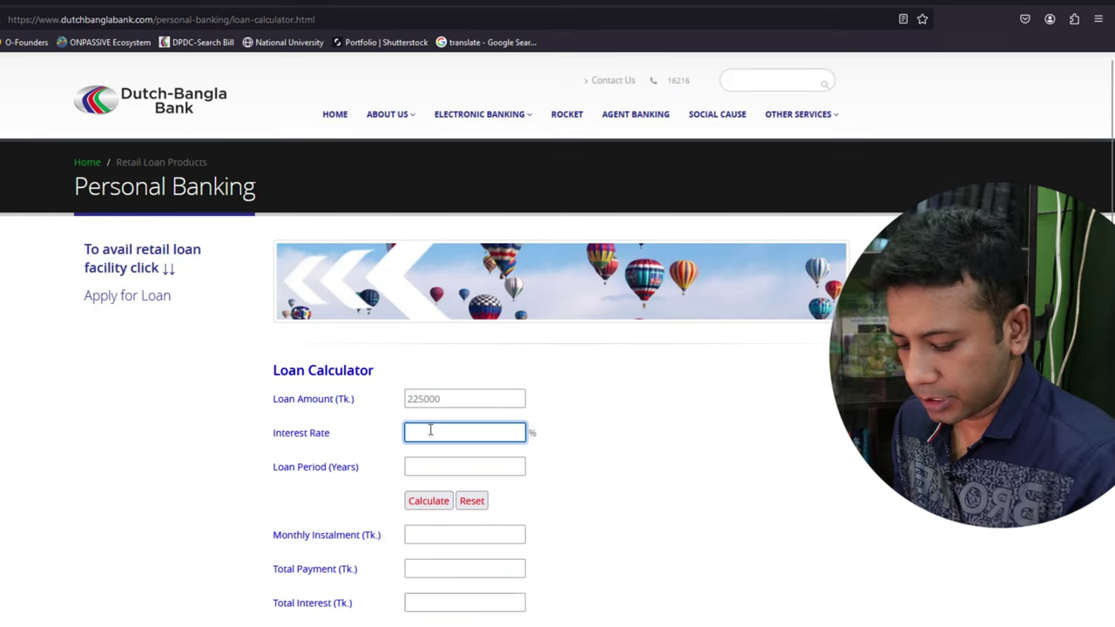
type("12")
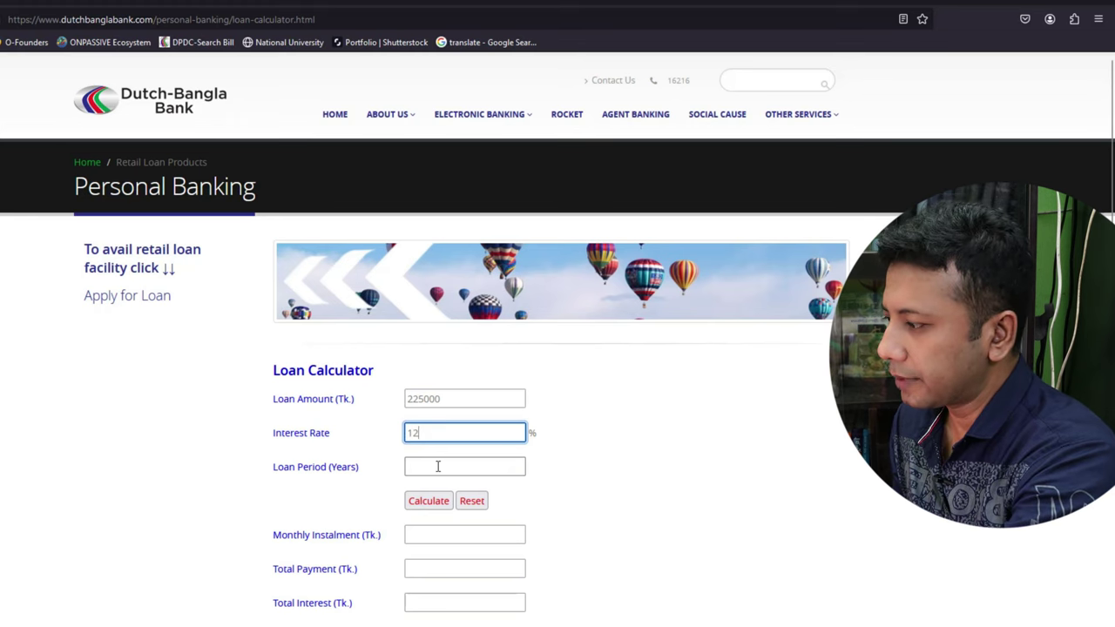
left_click(438, 467)
type("5")
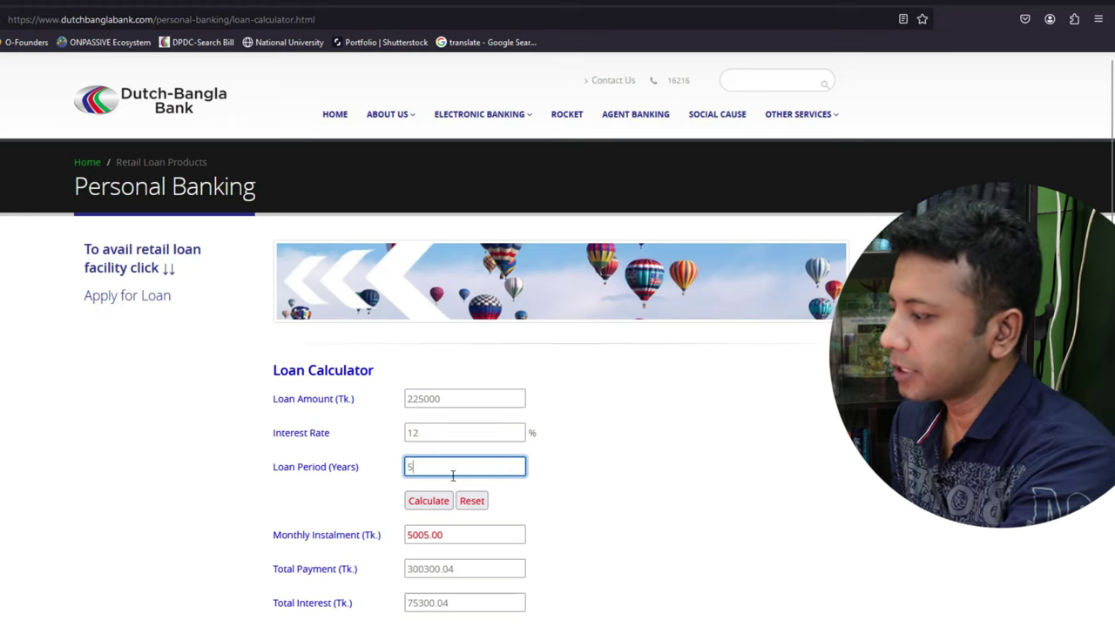
Copy the calculator's total payment and paste it into row 15 of the spreadsheet, in the Loan and Maturity columns
left_click_drag(462, 568, 397, 575)
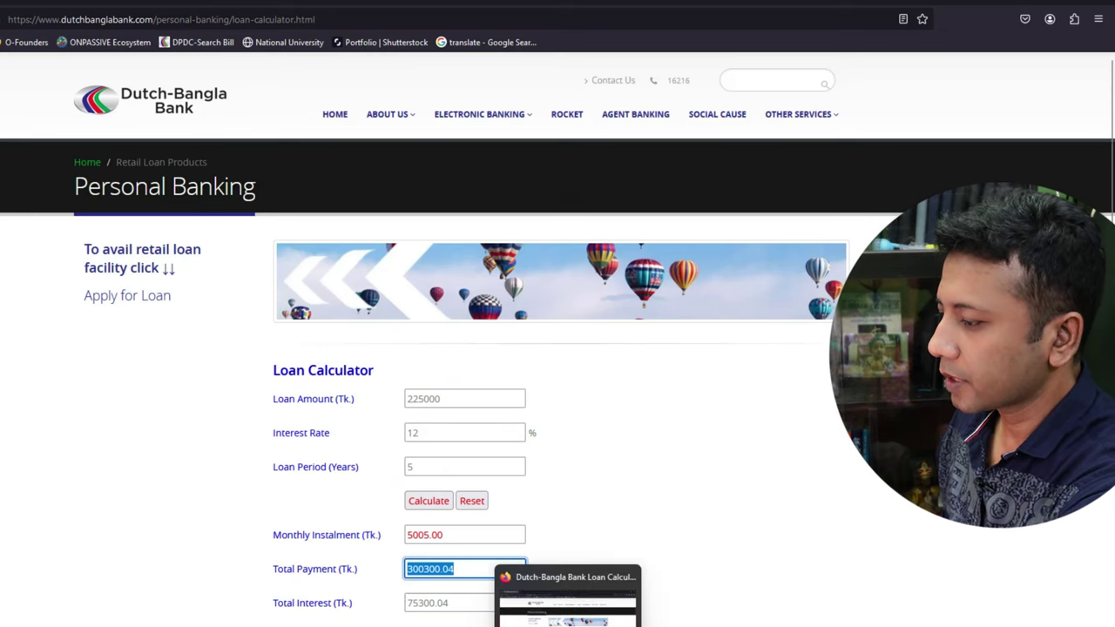
left_click(565, 624)
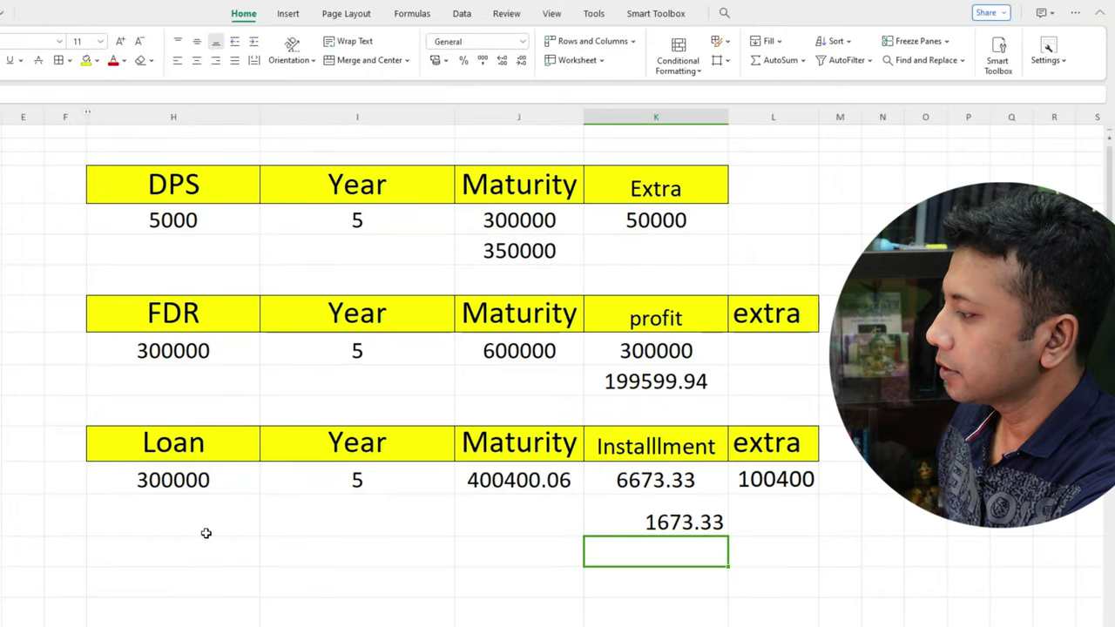
right_click(182, 549)
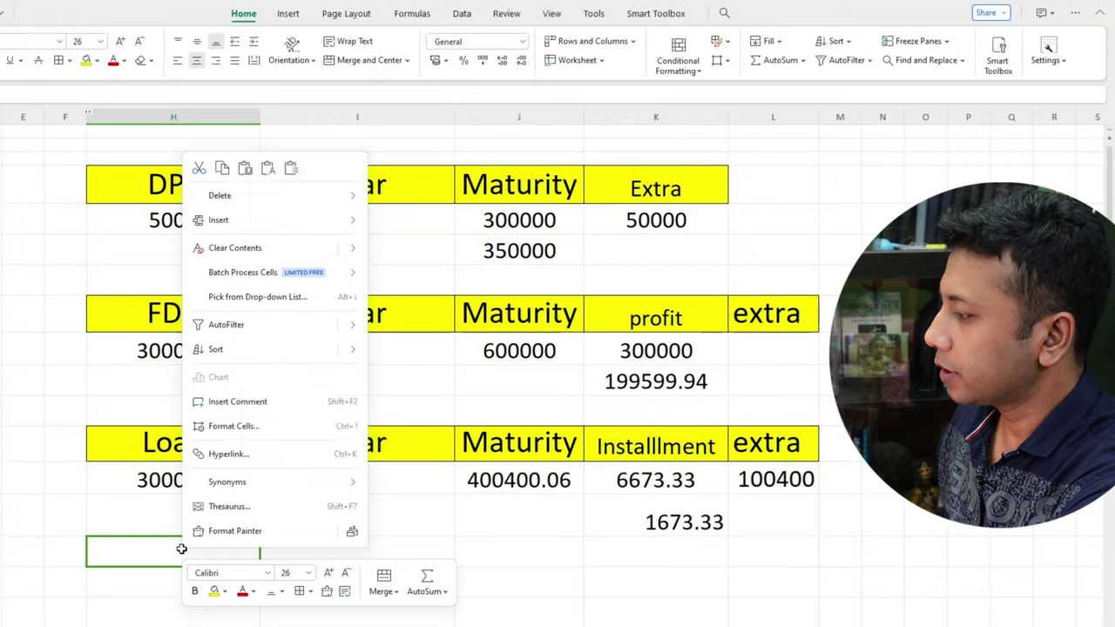
left_click(246, 173)
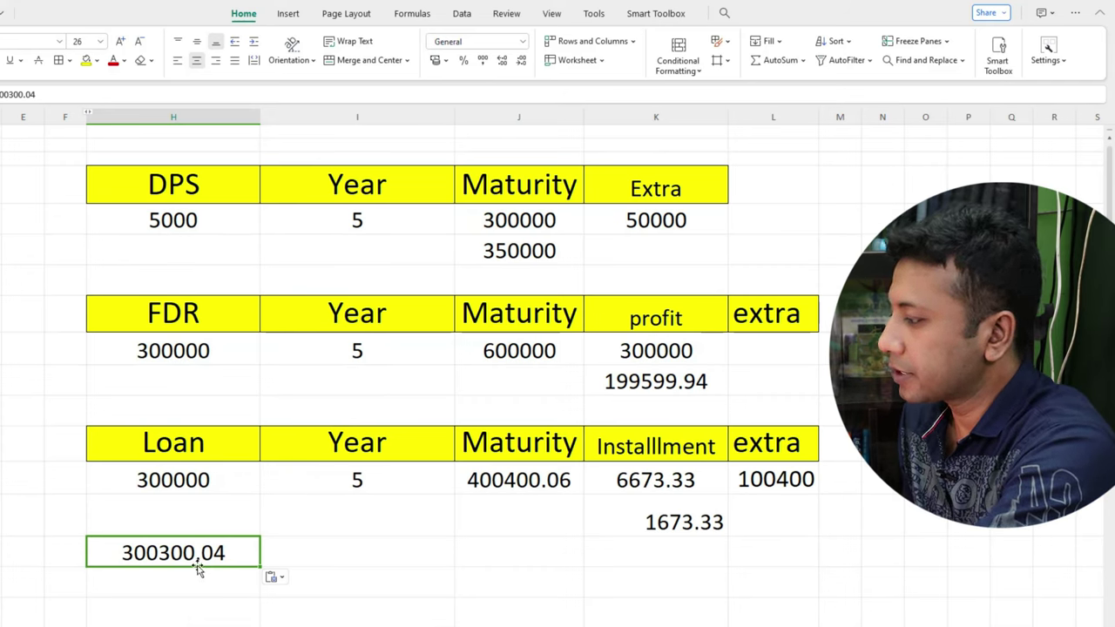
right_click(526, 554)
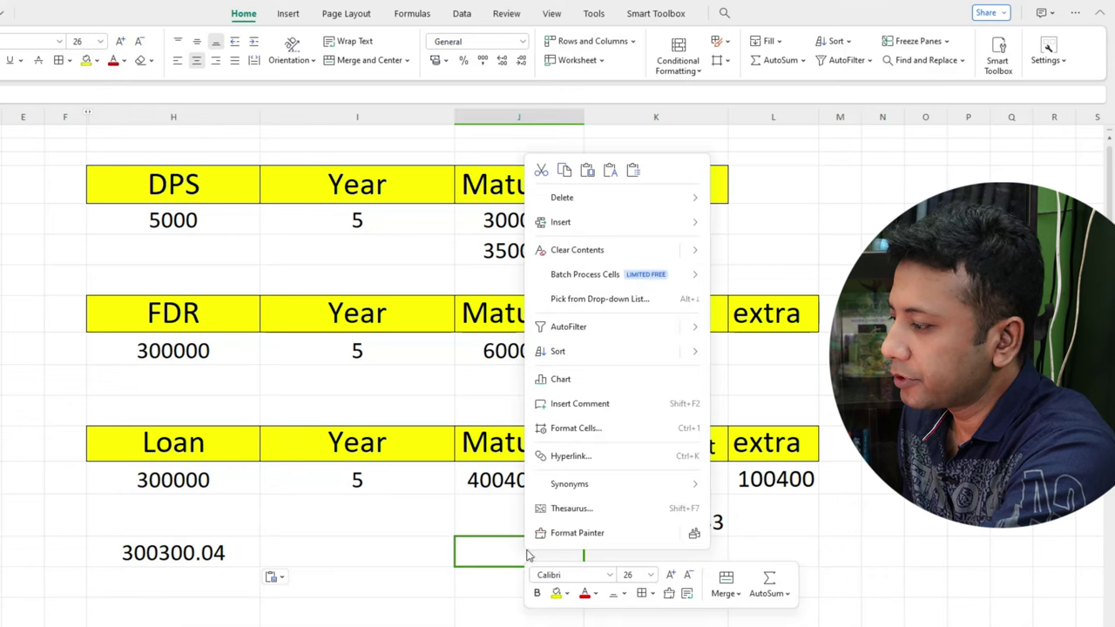
left_click(585, 168)
Set the second loan's amount to 225000 and its Year value to 5 in row 15
left_click(201, 560)
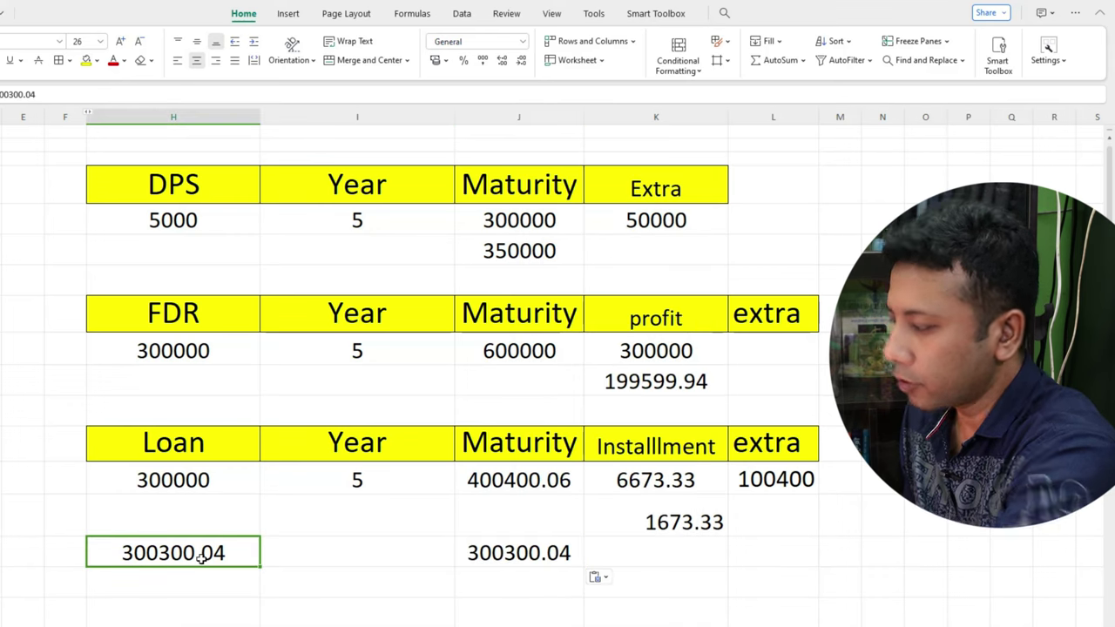
type("225000")
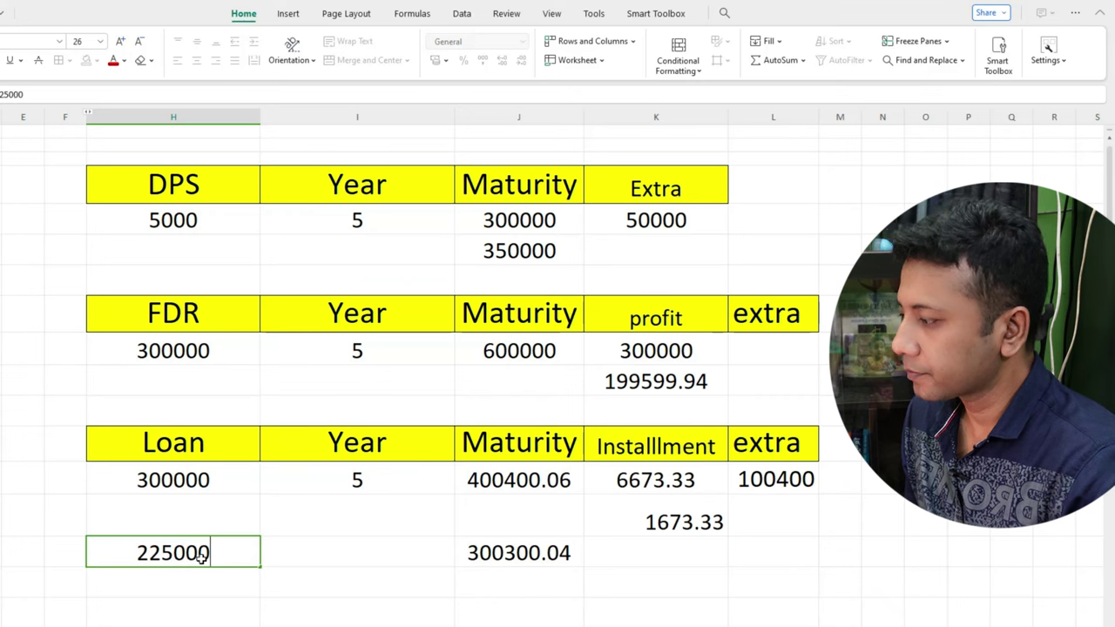
key("Return")
left_click(387, 563)
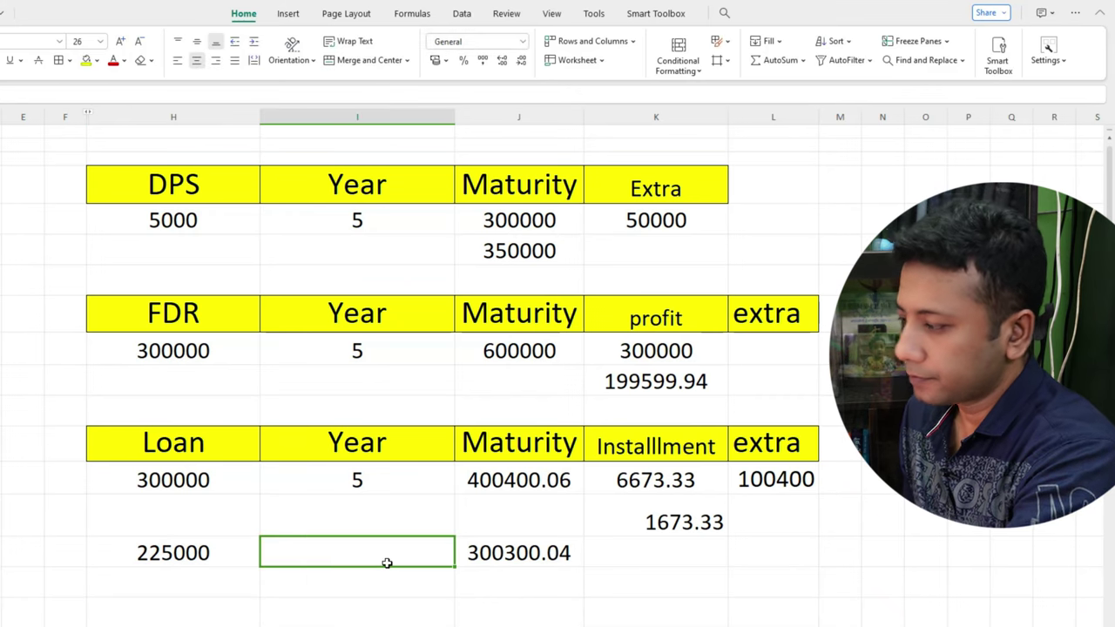
type("5")
key("Return")
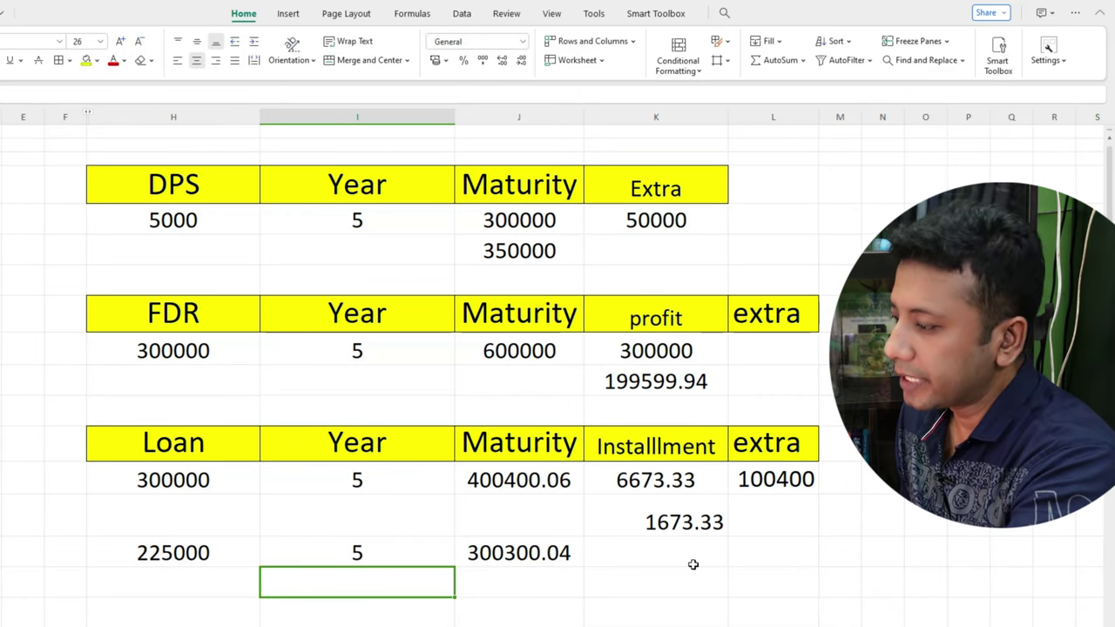
Calculate the second loan's extra amount in L15 by subtracting its loan amount from its maturity (=J15-H15)
left_click(773, 559)
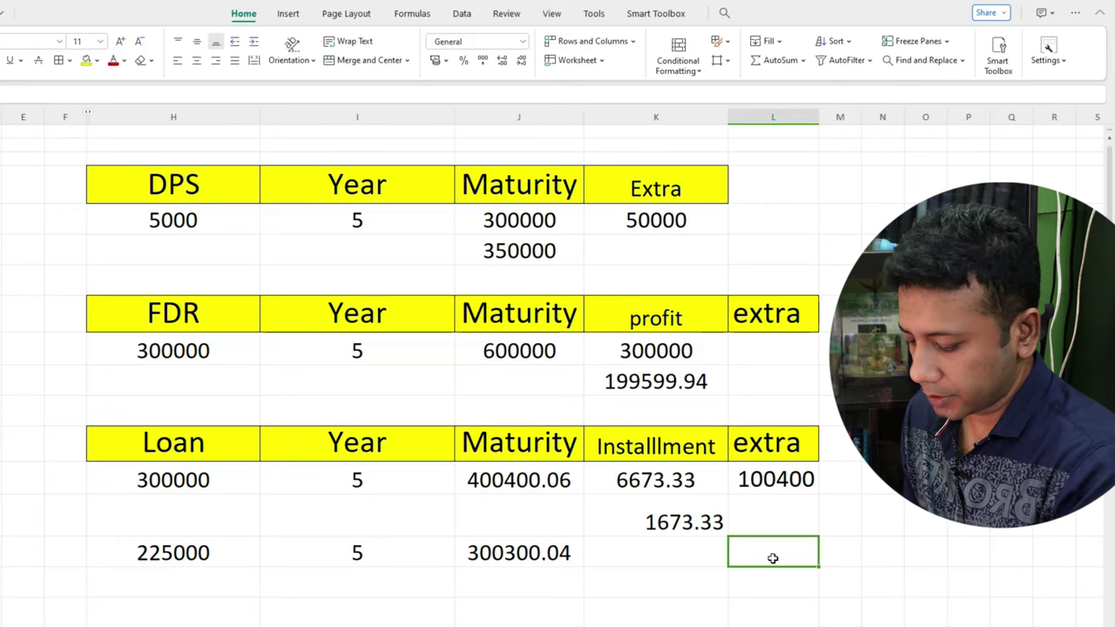
type("=")
left_click(528, 554)
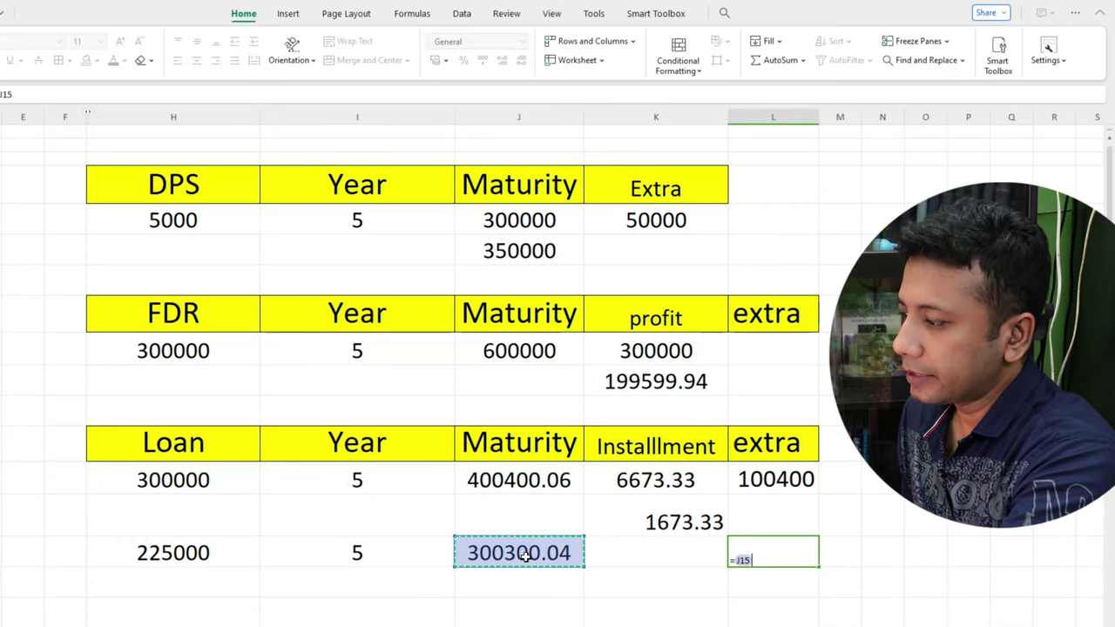
type("-")
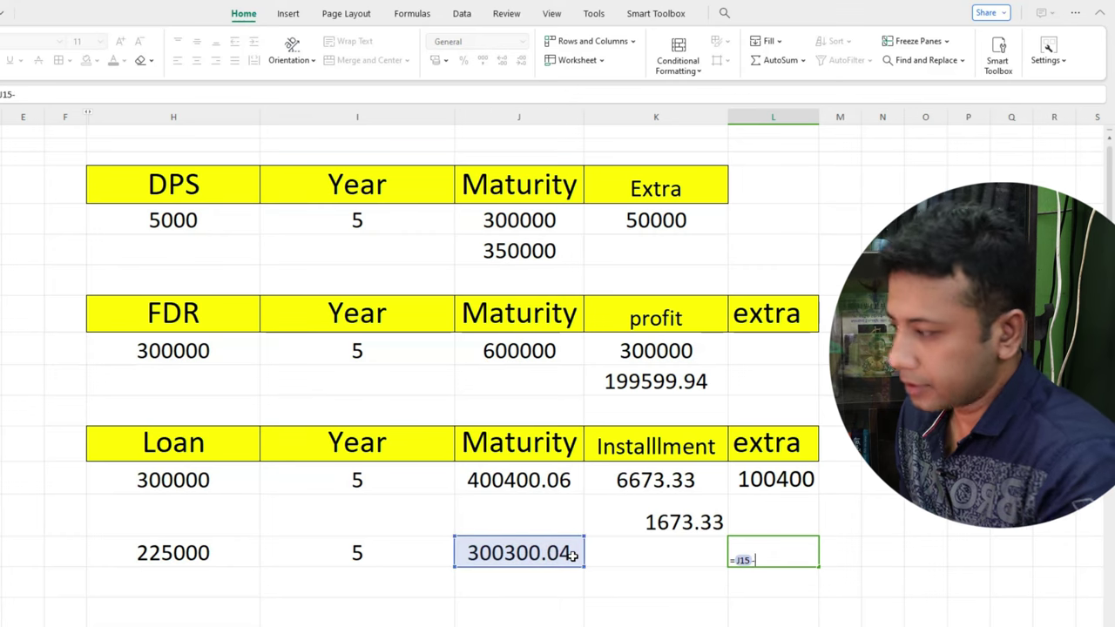
left_click(229, 548)
key("Return")
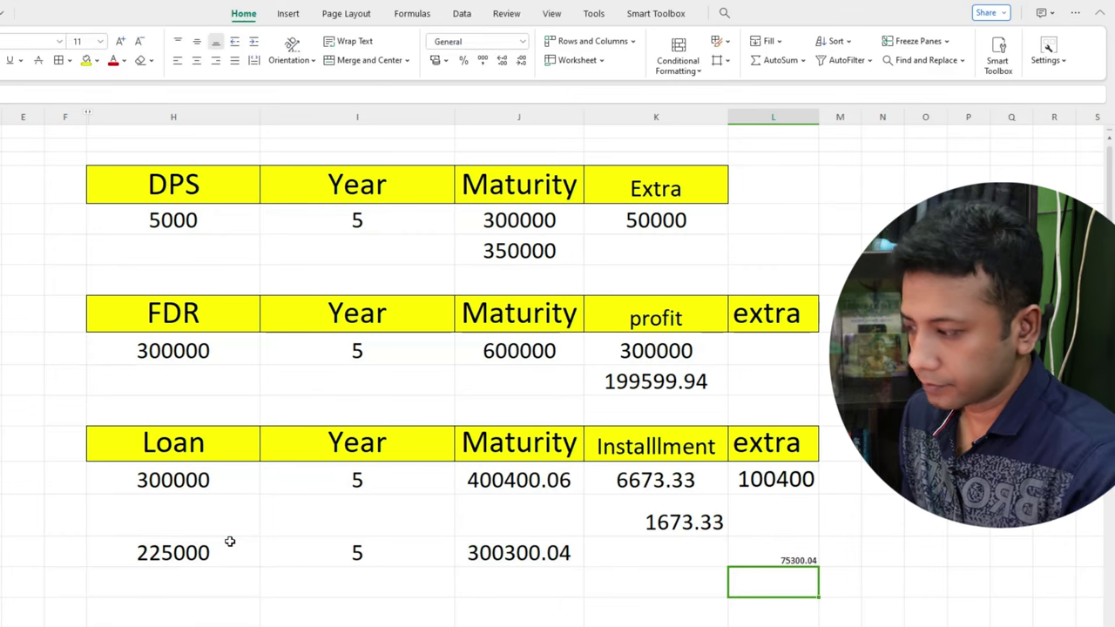
Set the font size of the second loan's extra amount to 28
left_click(801, 560)
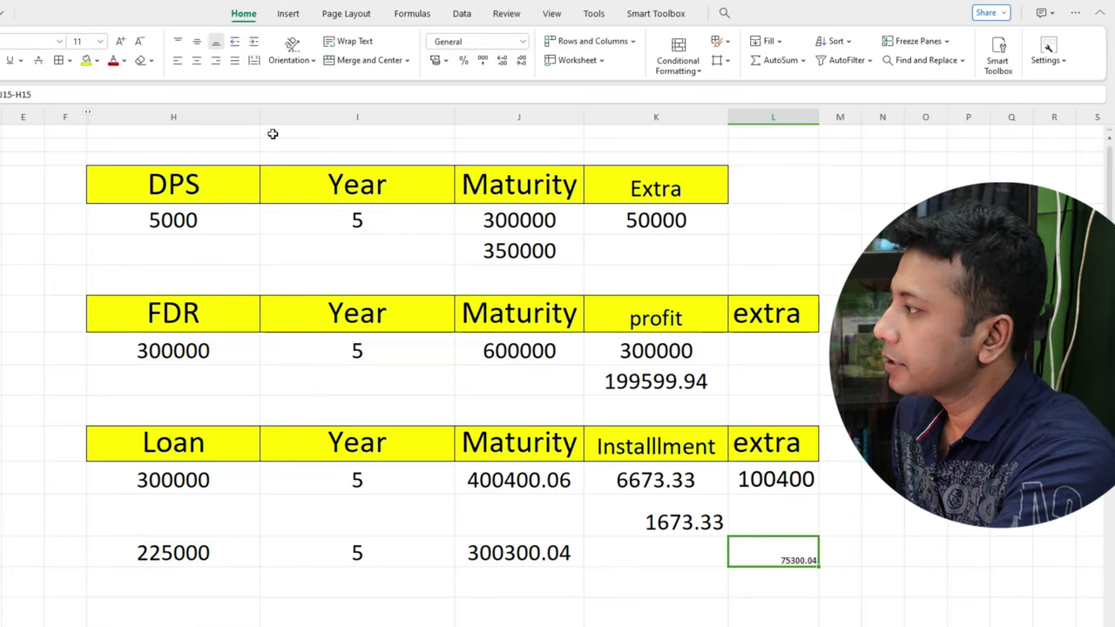
left_click(100, 41)
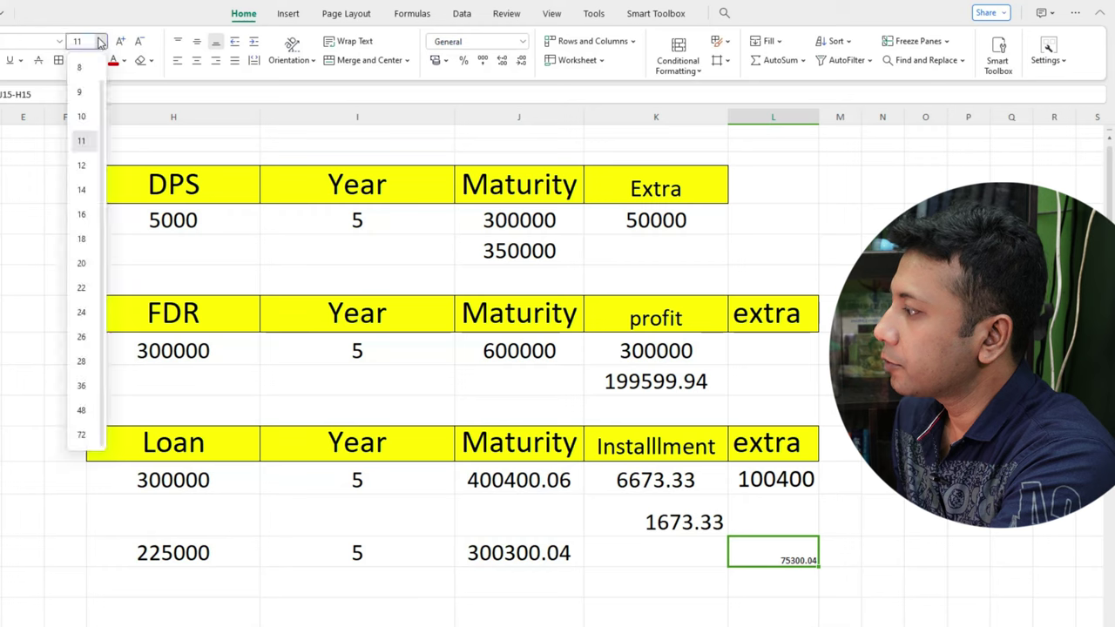
left_click(81, 361)
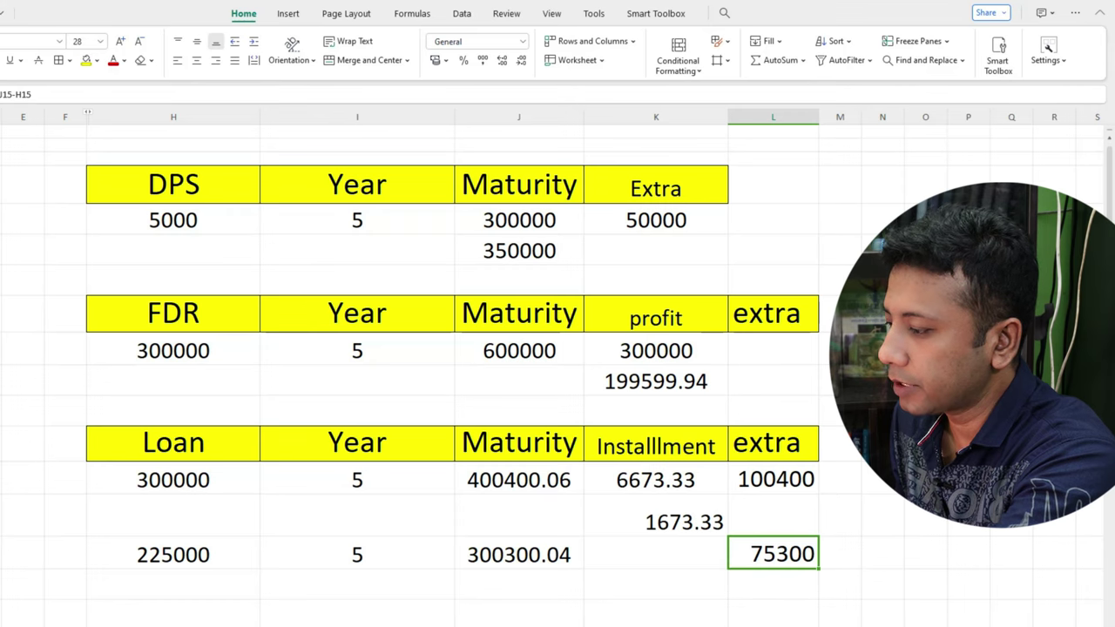
Check the monthly instalment in the bank's loan calculator and enter 5005 as the second loan's installment in K15
left_click(440, 622)
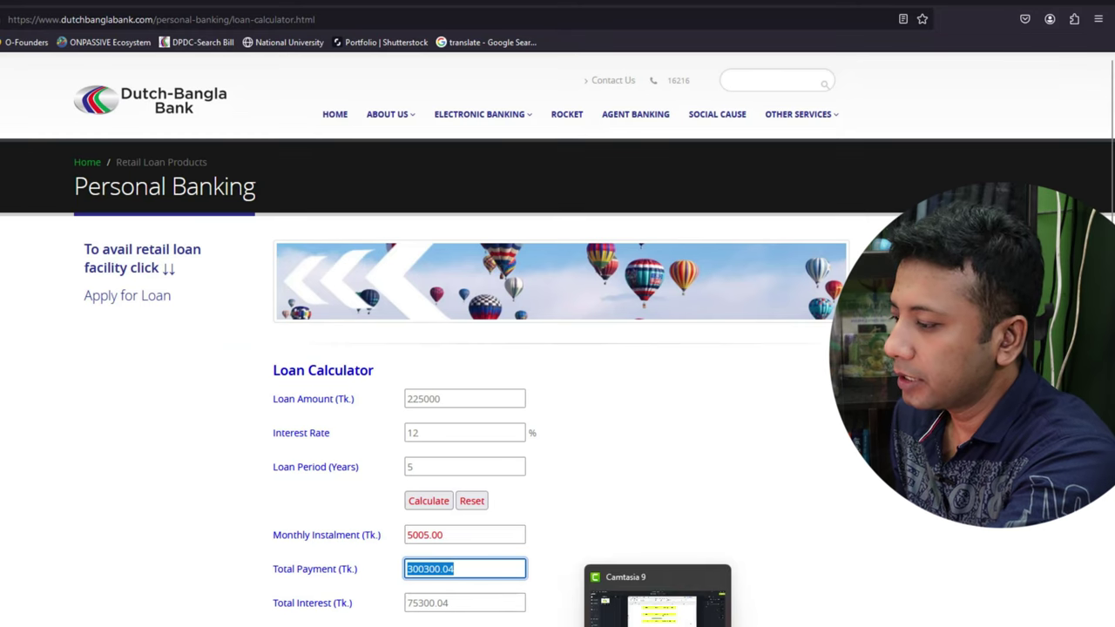
left_click(659, 623)
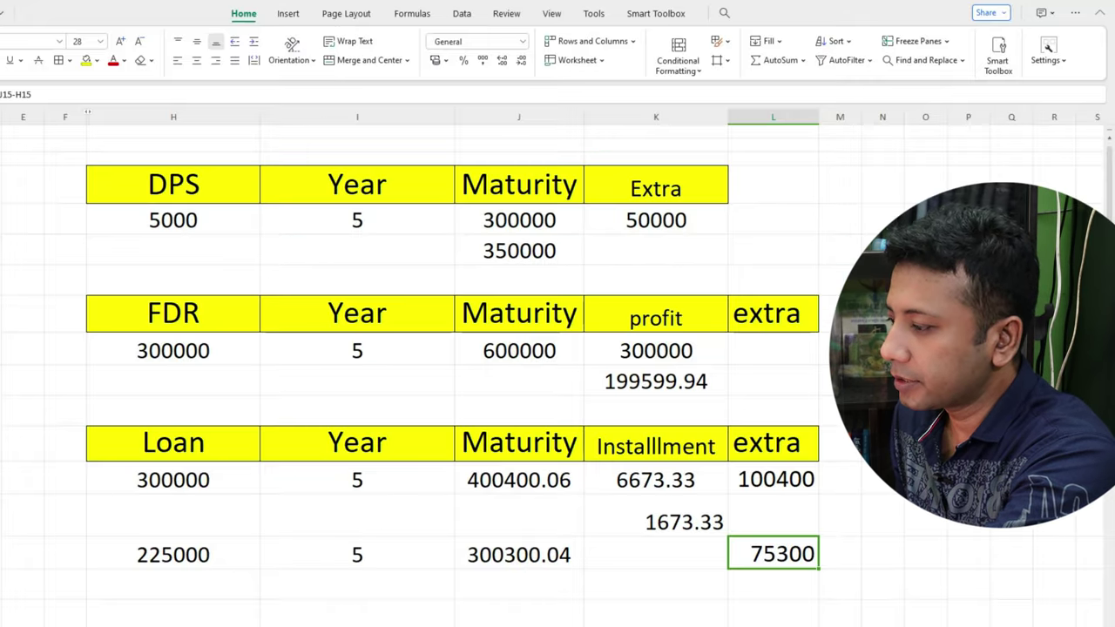
left_click(644, 563)
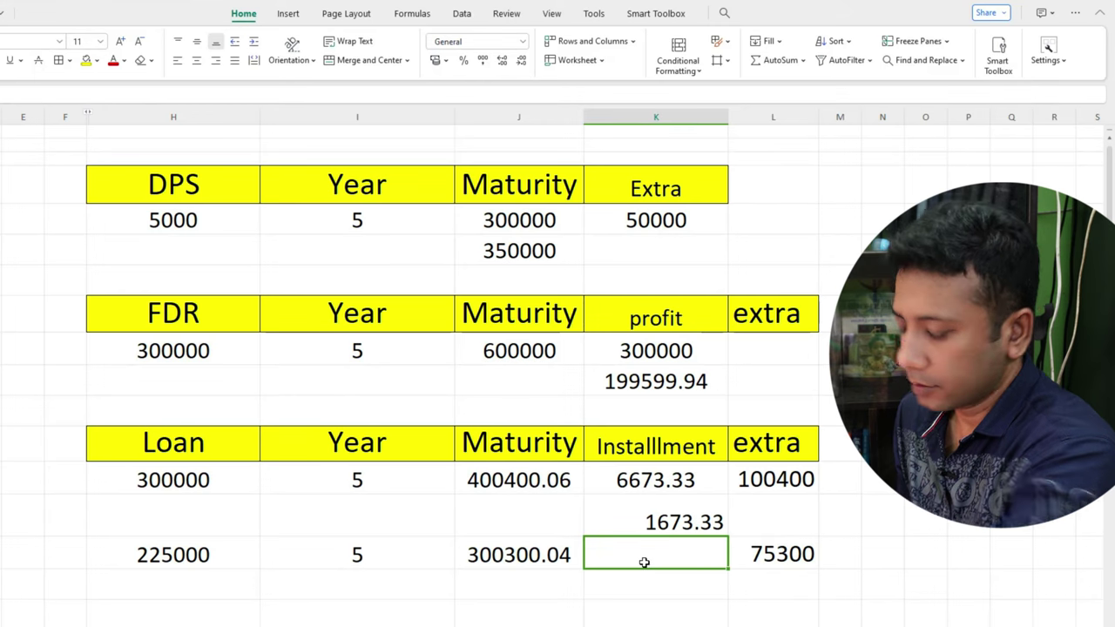
type("5005")
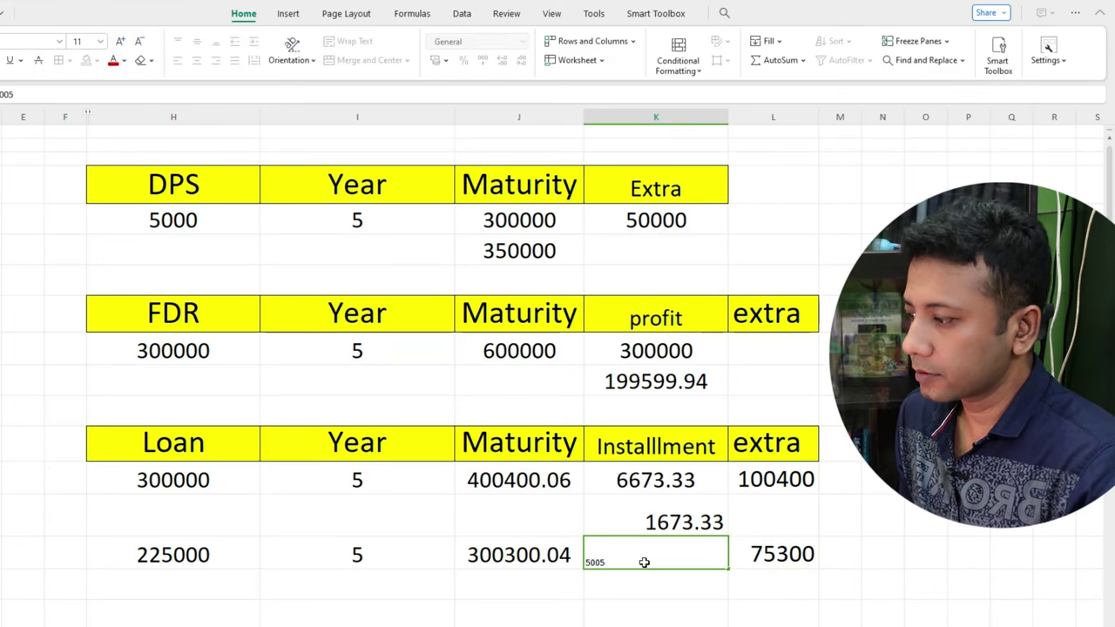
key("Return")
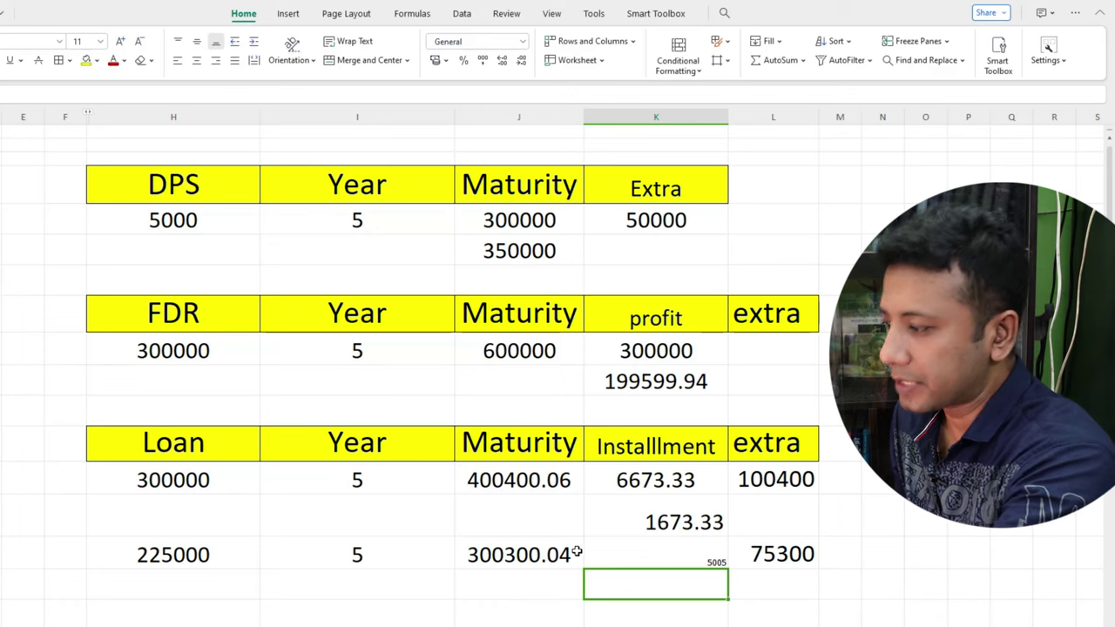
Set the font size of the second loan's installment to 28
left_click(636, 559)
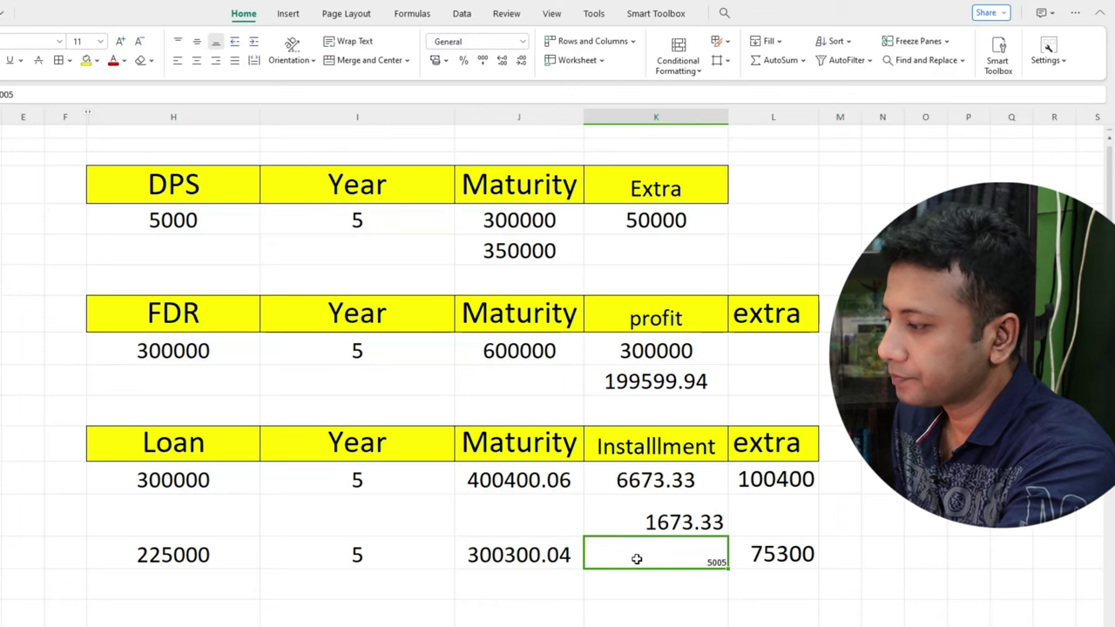
left_click(100, 41)
left_click(85, 410)
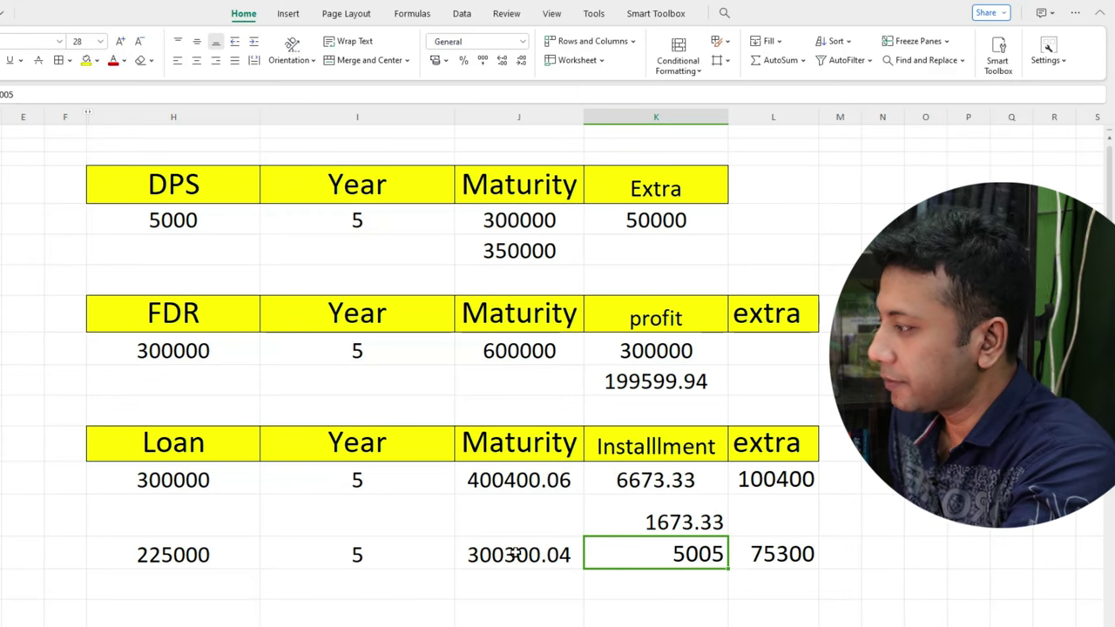
Add a second FDR entry in the empty row above the Loan header with amount 225000, Year 5 and Maturity 450000
left_click(193, 415)
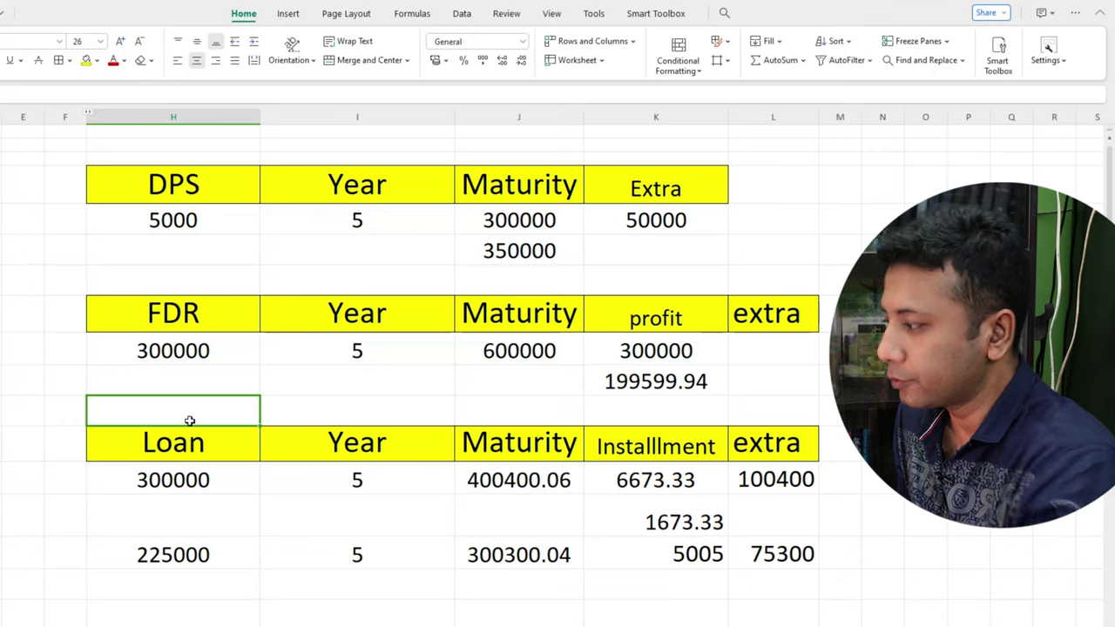
type("2250")
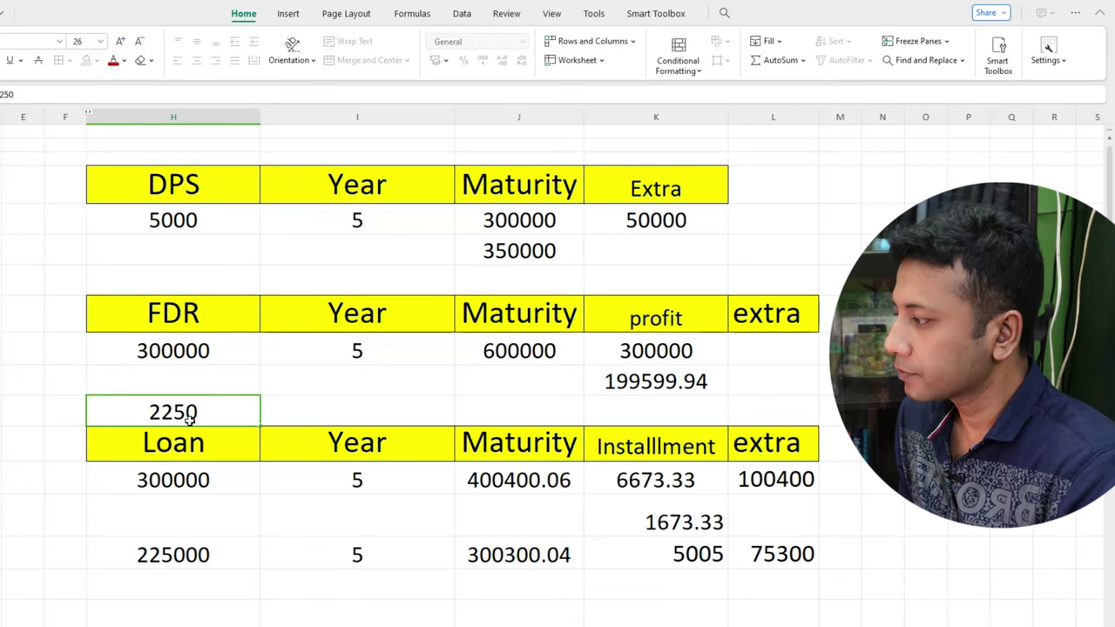
type("00")
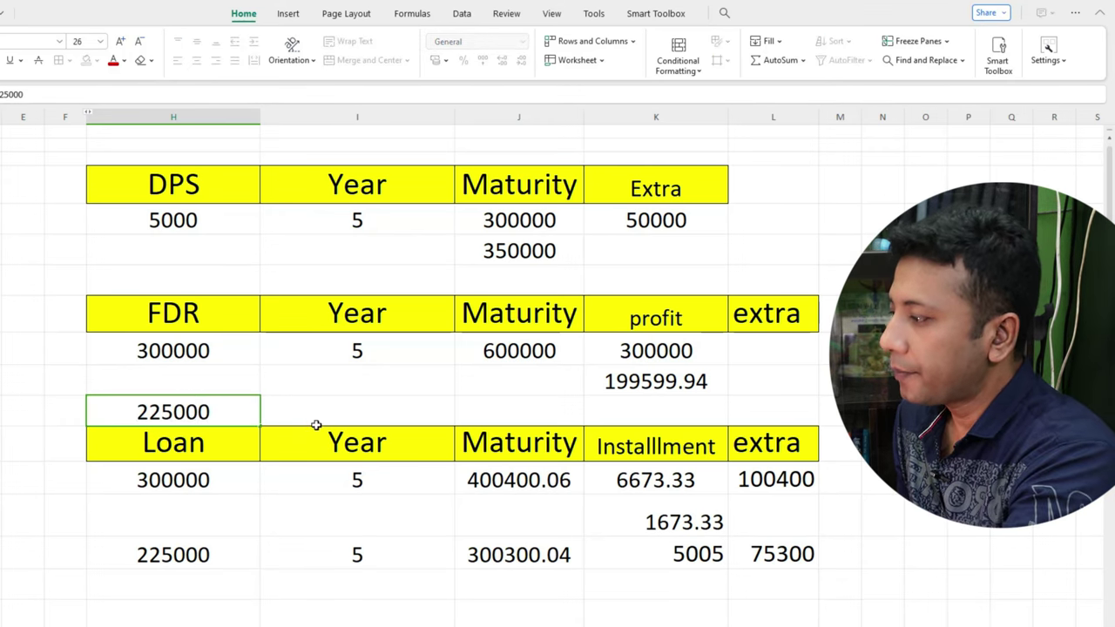
left_click(343, 403)
type("5")
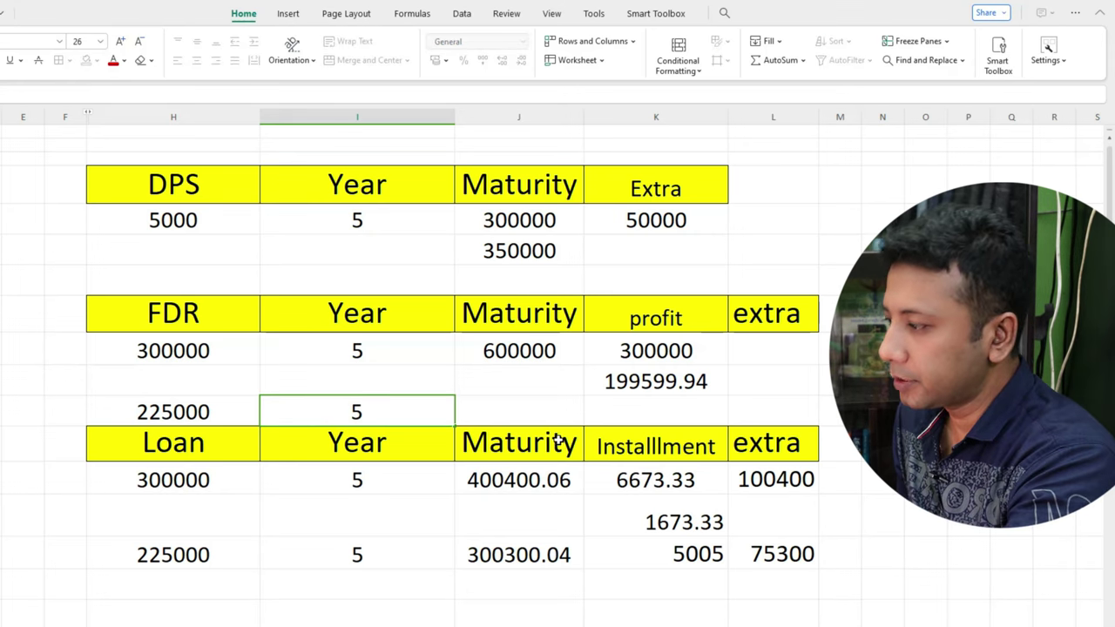
left_click(547, 416)
type("450")
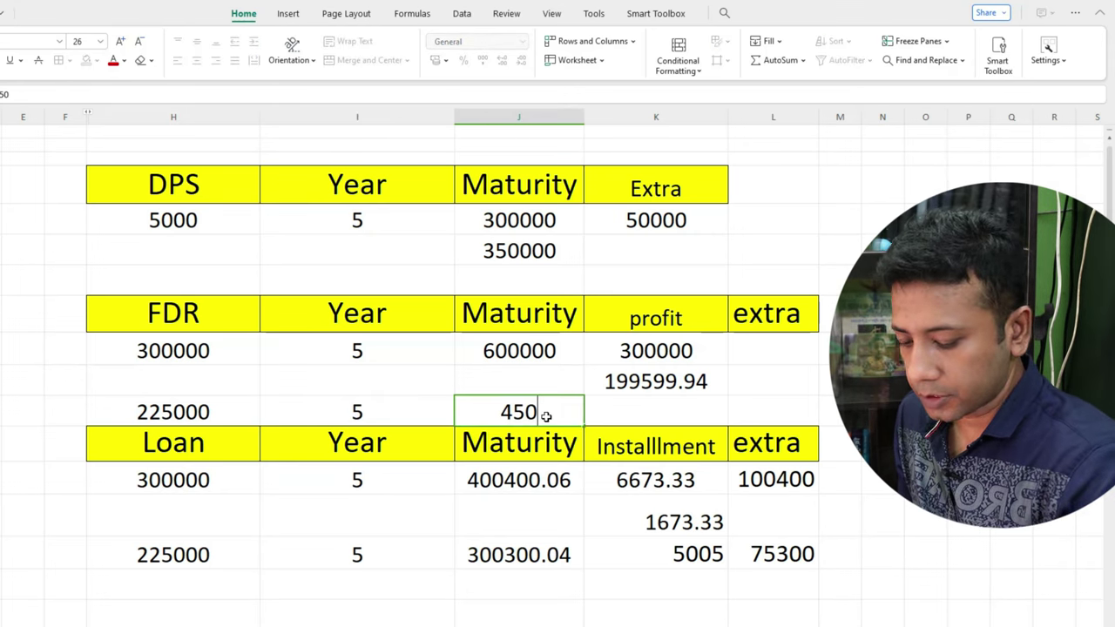
type("000")
key("Return")
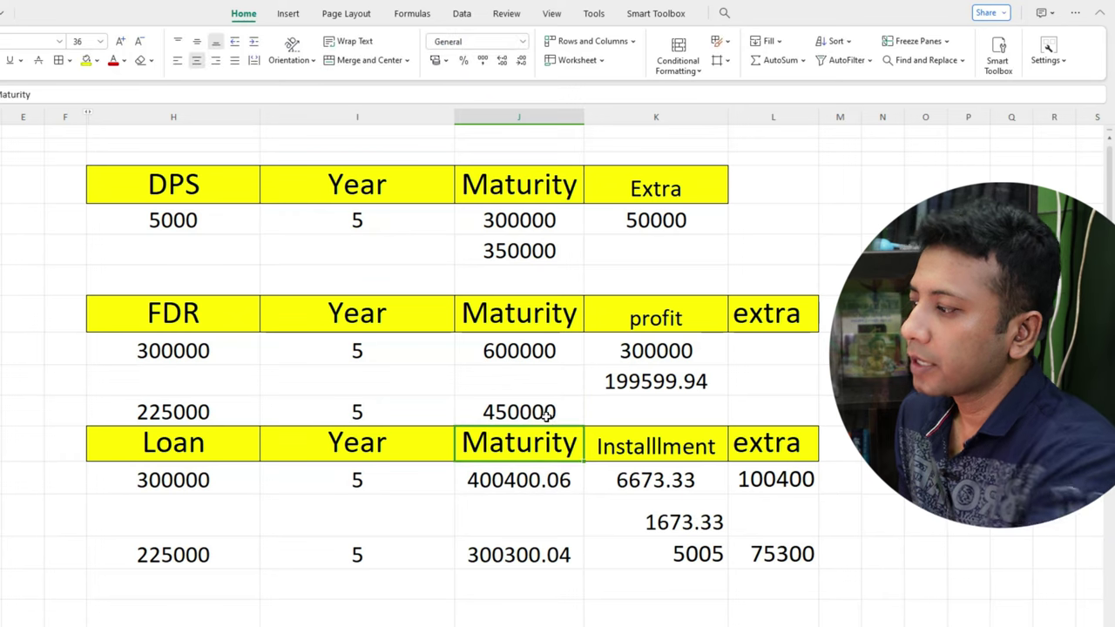
Calculate the second FDR's profit by subtracting the second loan's extra amount from 225000 (=225000-L15)
left_click(678, 416)
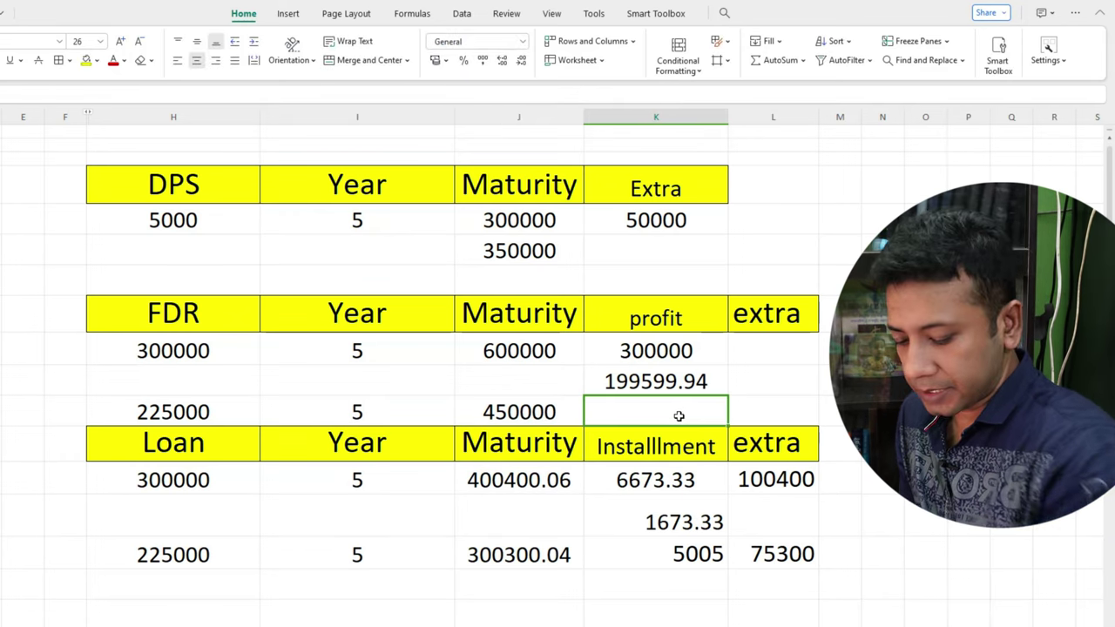
type("225000")
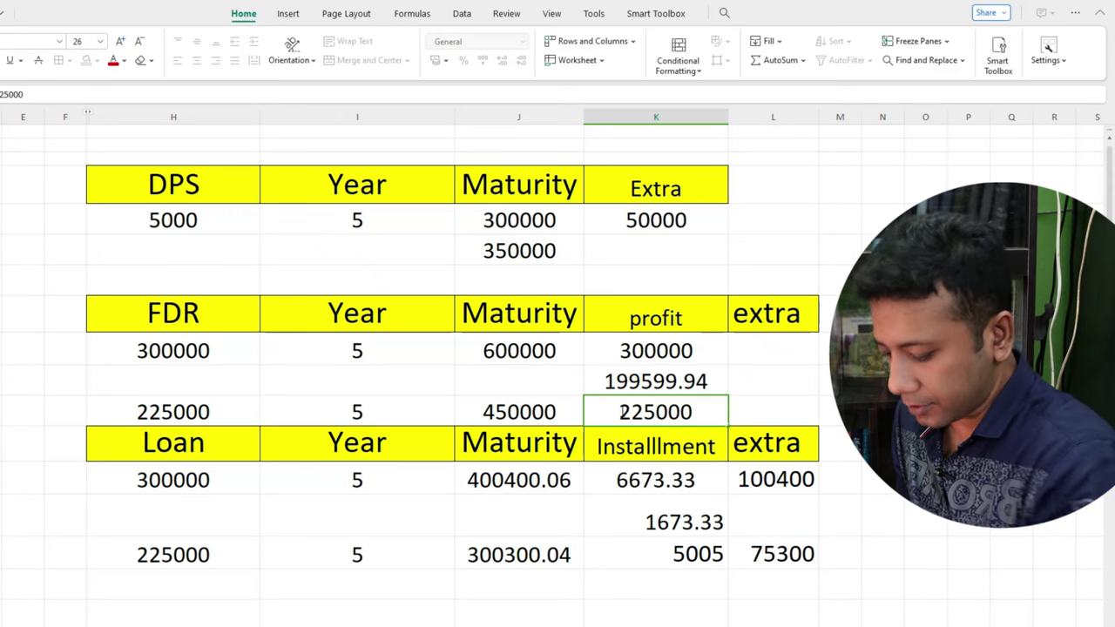
double_click(619, 412)
type("=")
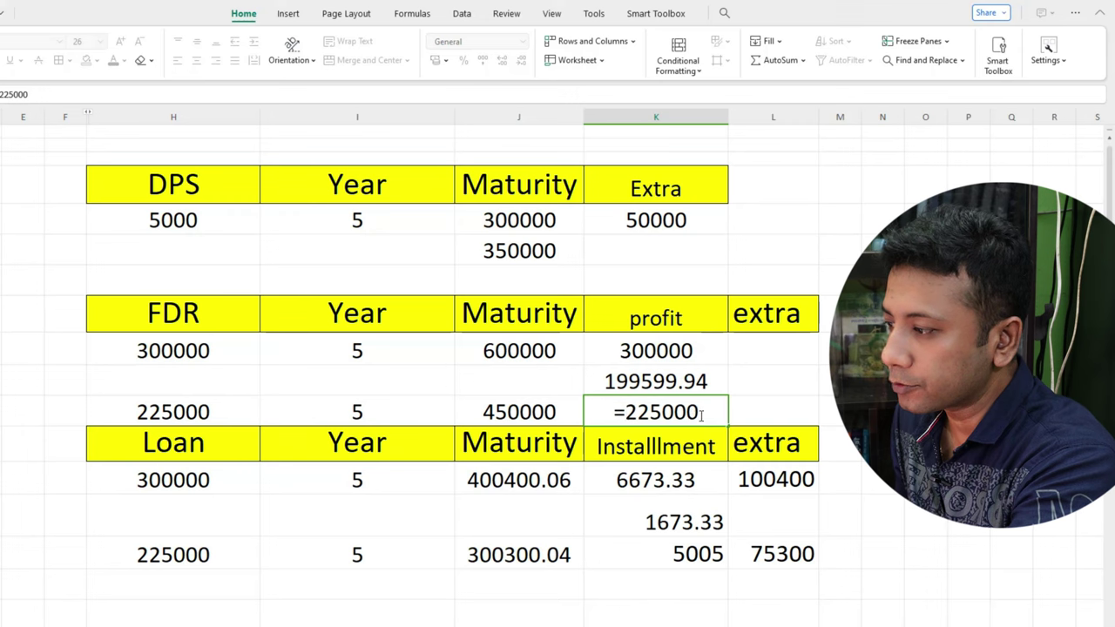
type("-")
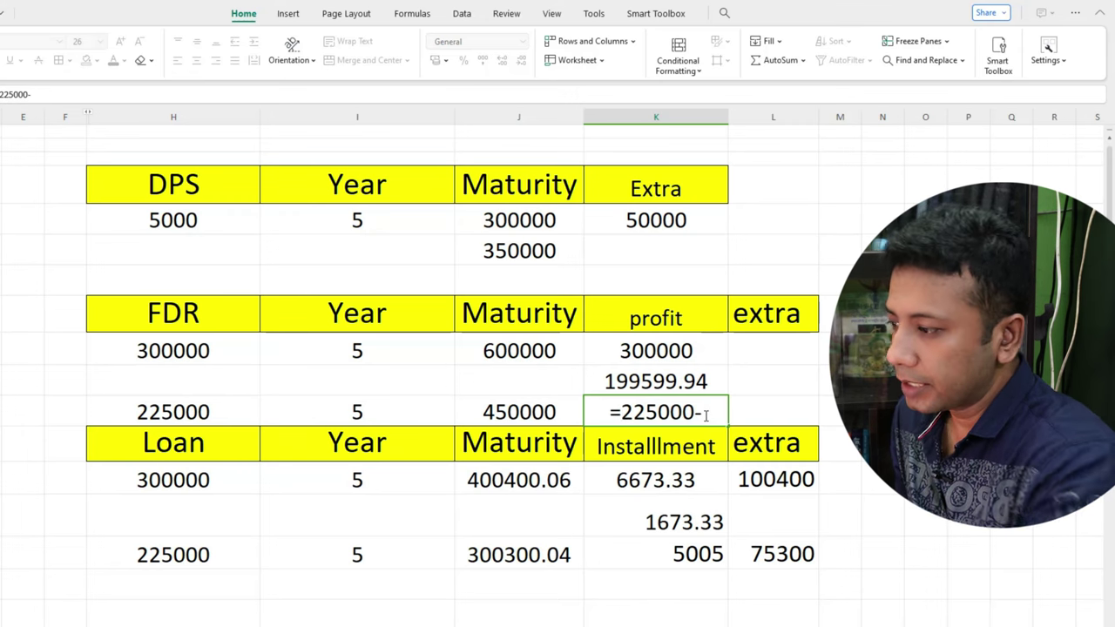
left_click(773, 551)
key("Return")
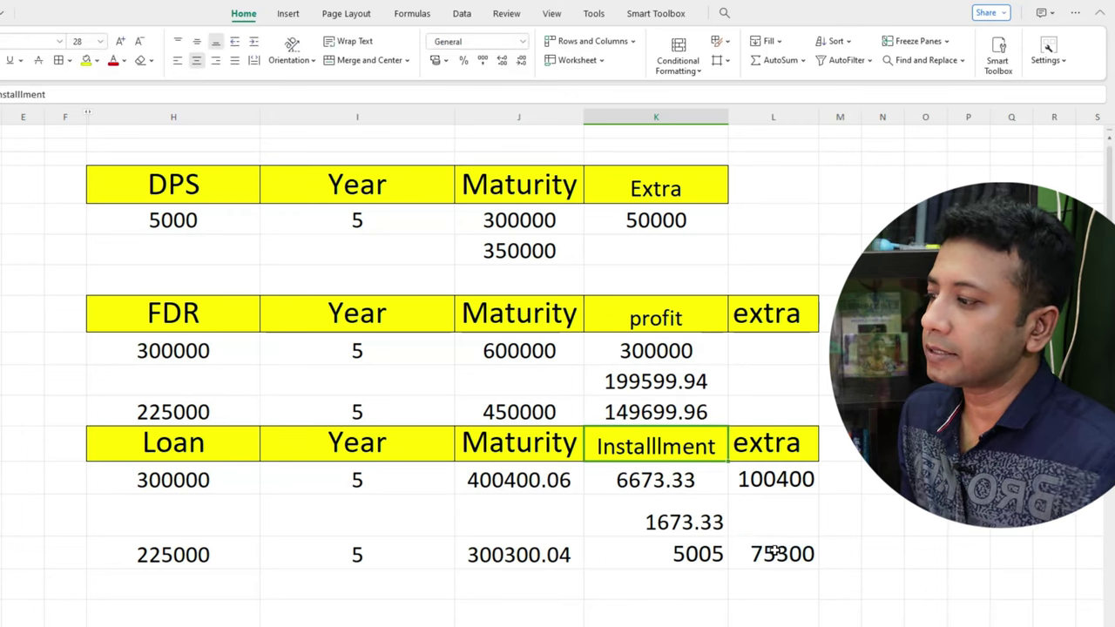